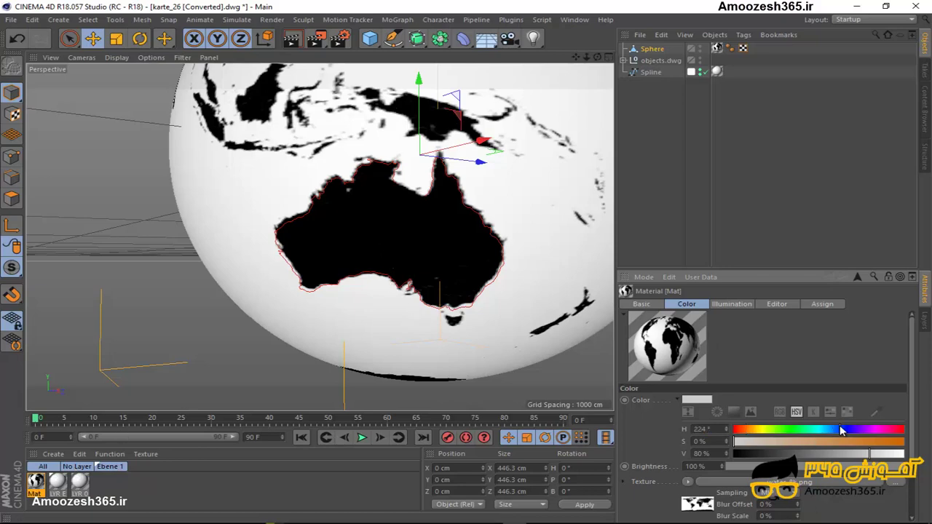
Drag the Mat colour's HSV sliders to an orange-brown of H 25°, S 90%, V 80%
mouse_move(839, 429)
left_mouse_down()
mouse_move(849, 431)
mouse_move(821, 430)
left_mouse_up()
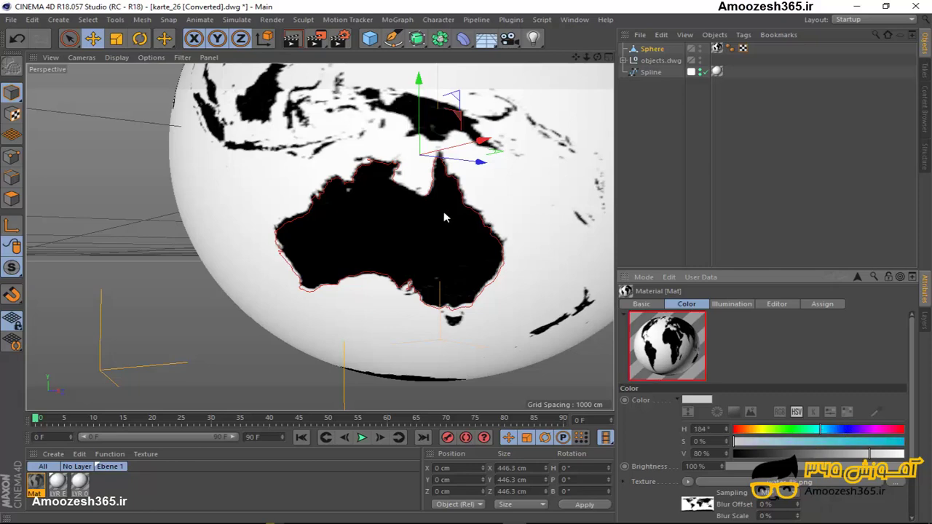
left_click(755, 429)
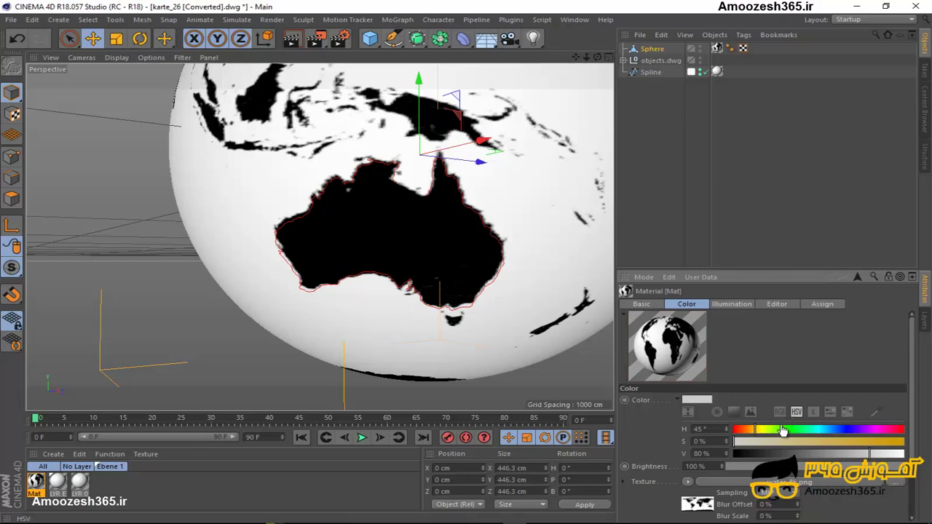
left_click_drag(782, 430, 745, 429)
left_click(887, 441)
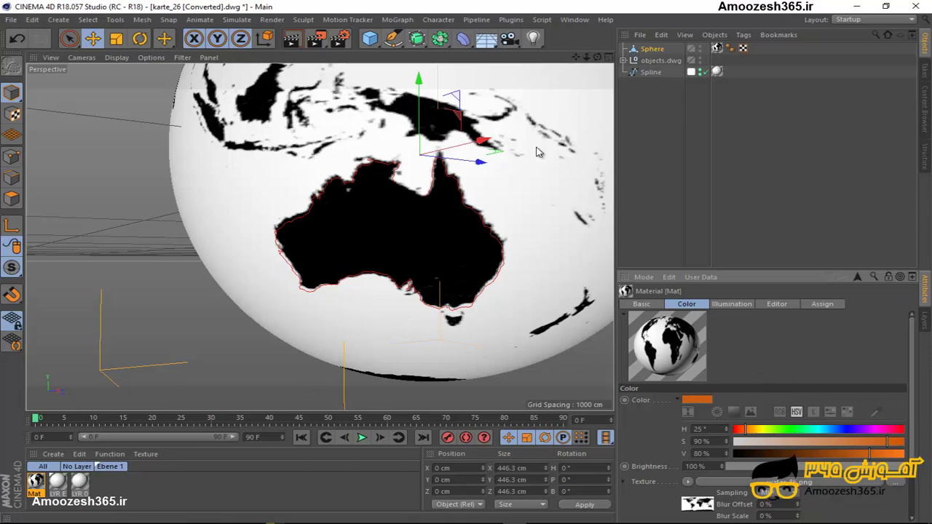
Undo camera views until the continent spline outlines beside the world-map sphere are visible
key("ctrl+shift+z")
key("ctrl+shift+z")
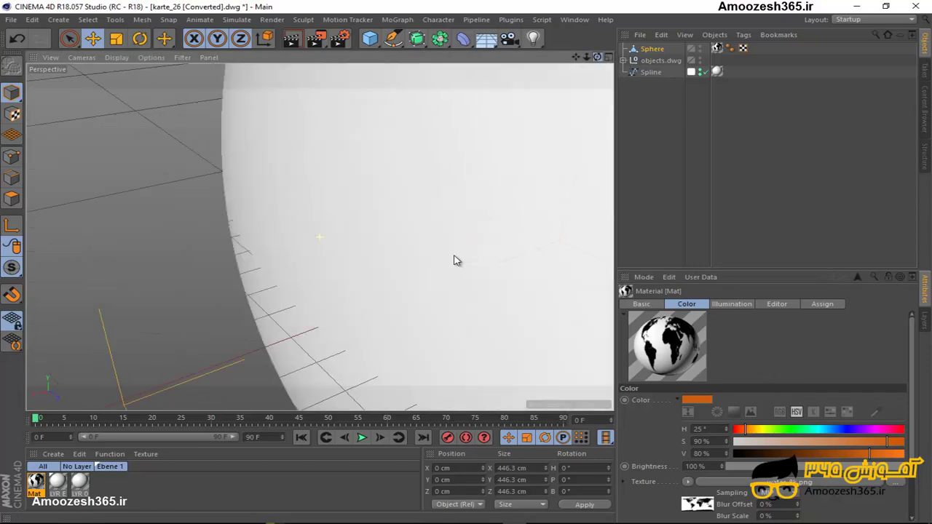
key("ctrl+shift+z")
key("ctrl+shift+z")
key("ctrl+shift+z")
key("ctrl+shift+z")
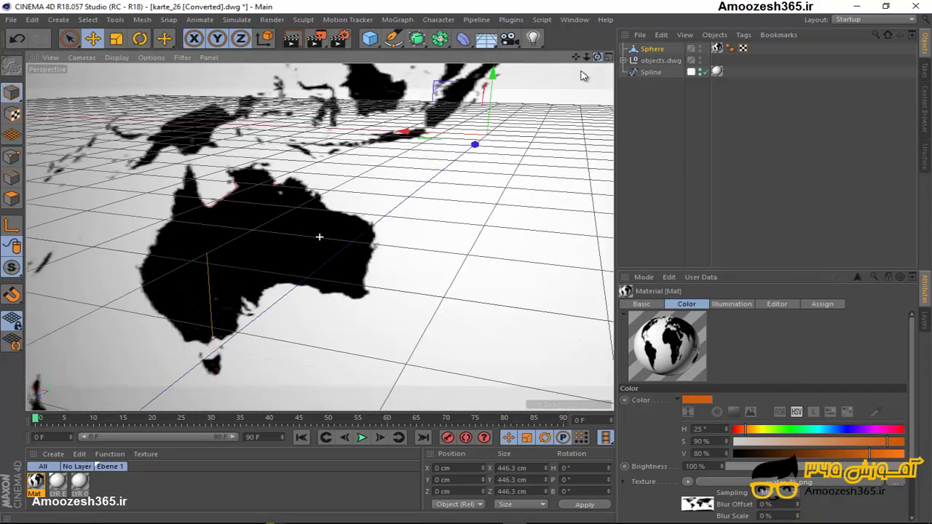
key("ctrl+shift+z")
key("ctrl+shift+z")
key("ctrl+shift+z")
key("ctrl+shift+z")
key("ctrl+shift+z")
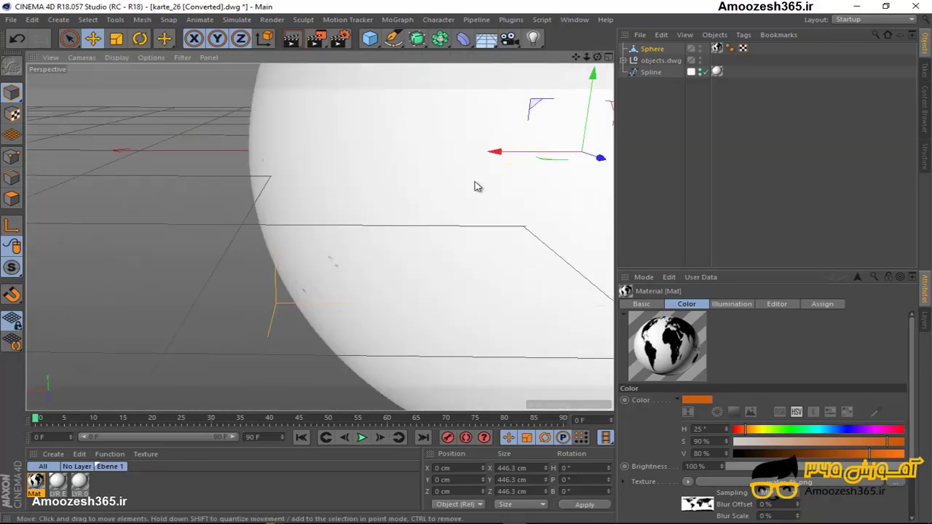
key("ctrl+shift+z")
key("ctrl+shift+z")
key("ctrl+shift+z")
key("ctrl+shift+z")
key("ctrl+shift+z")
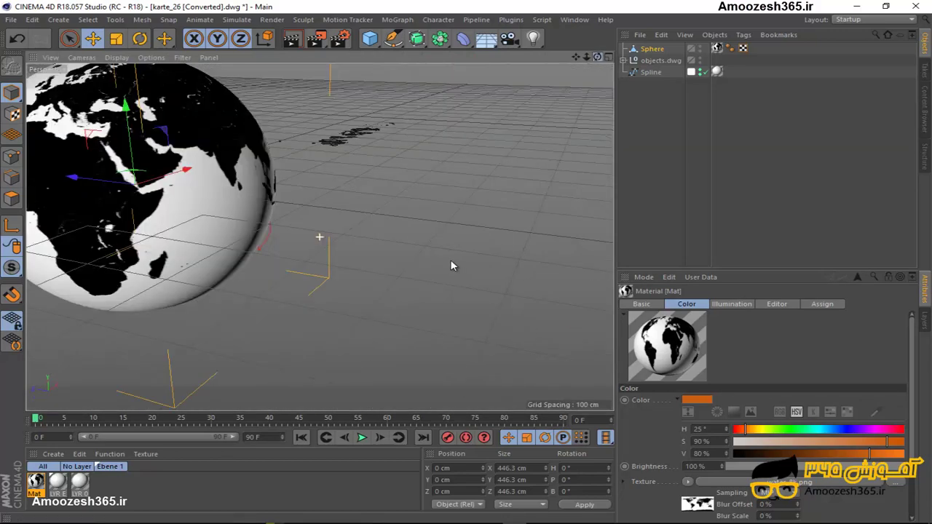
key("ctrl+shift+z")
key("ctrl+shift+z")
key("ctrl+shift+z")
key("ctrl+shift+z")
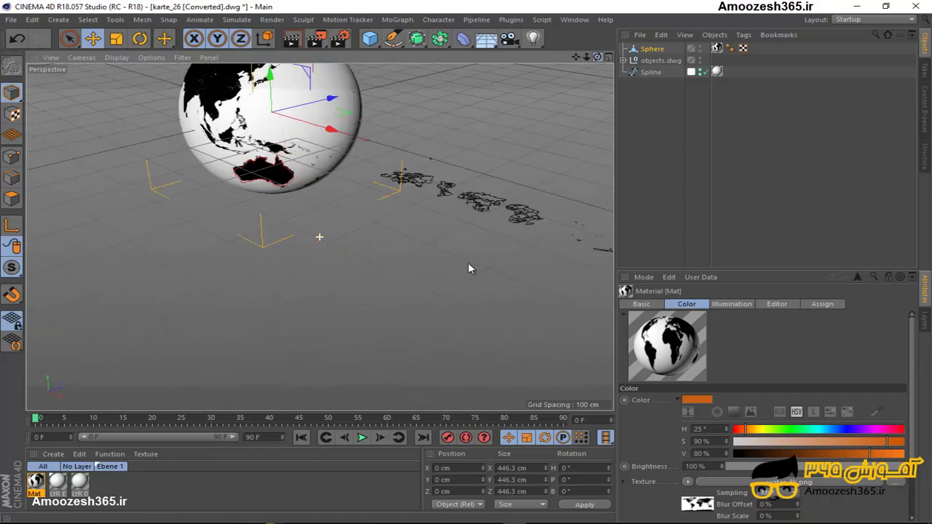
key("ctrl+shift+z")
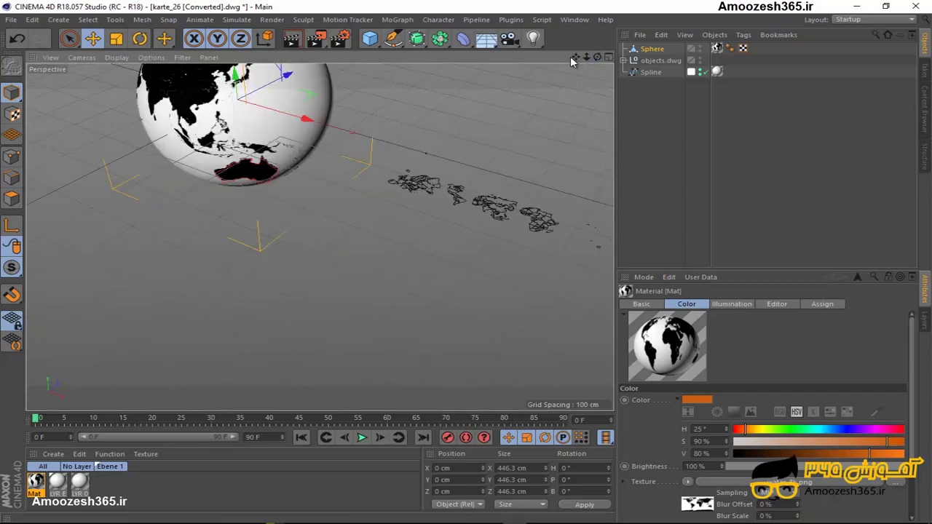
key("ctrl+shift+z")
key("ctrl+shift+z")
key("ctrl+shift+z")
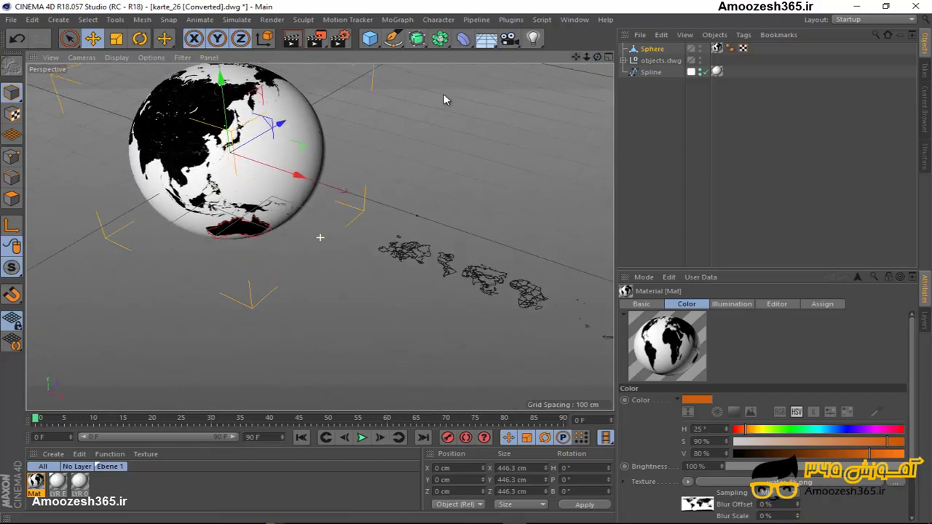
key("ctrl+shift+z")
key("ctrl+shift+z")
key("ctrl+shift+z")
key("ctrl+shift+z")
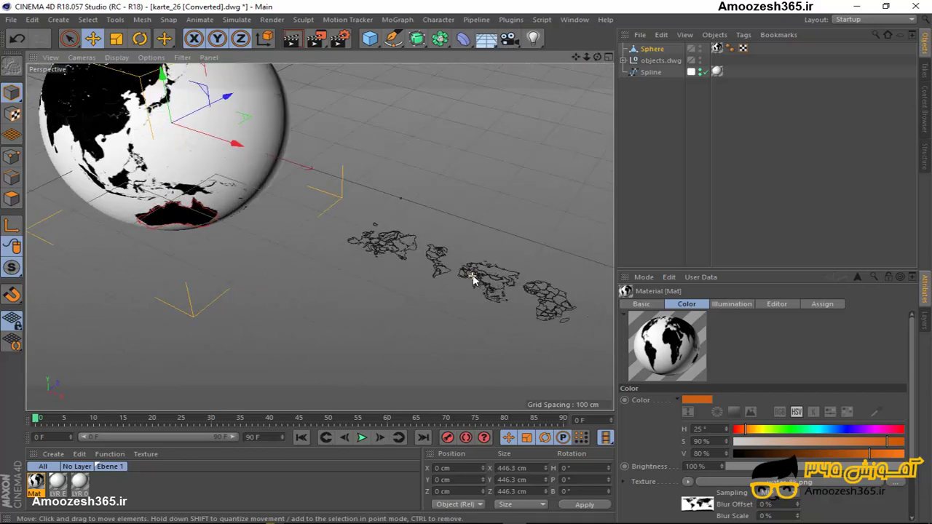
key("ctrl+shift+z")
key("ctrl+shift+z")
key("ctrl+shift+z")
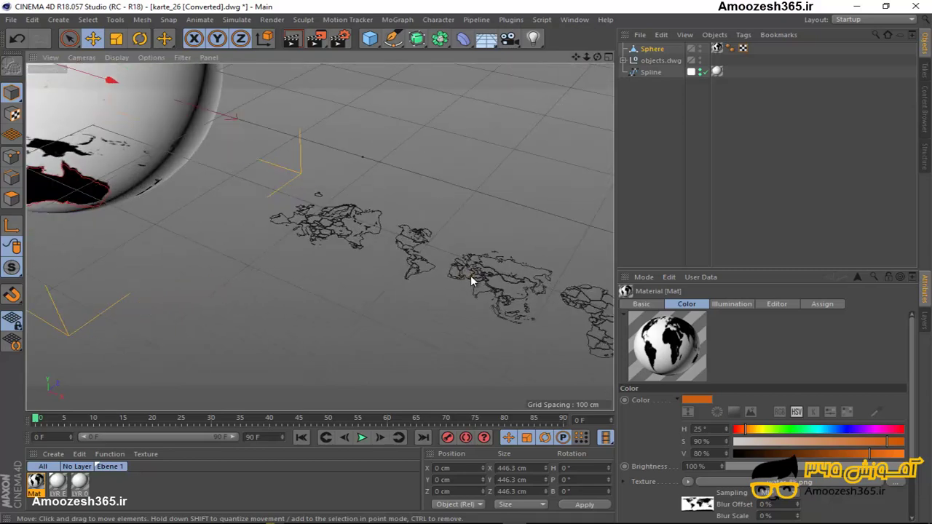
left_click(624, 61)
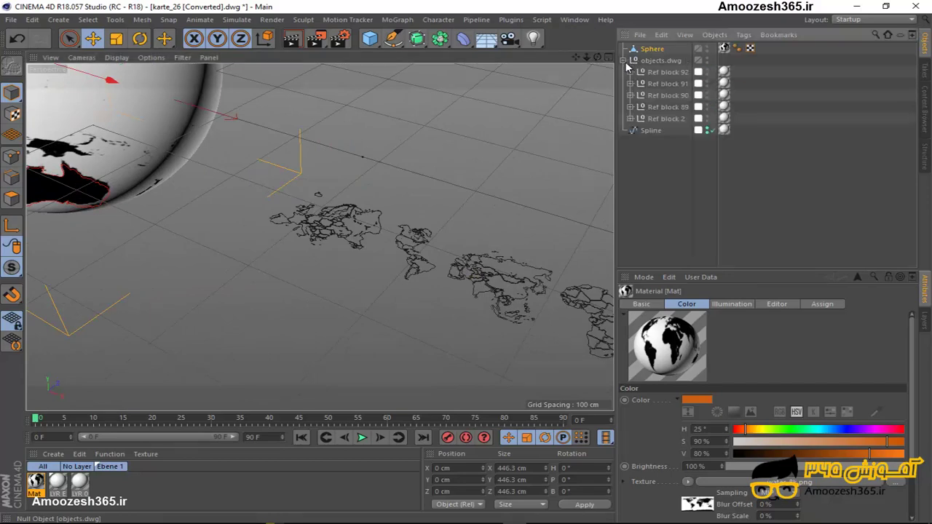
left_click(631, 72)
left_click(638, 84)
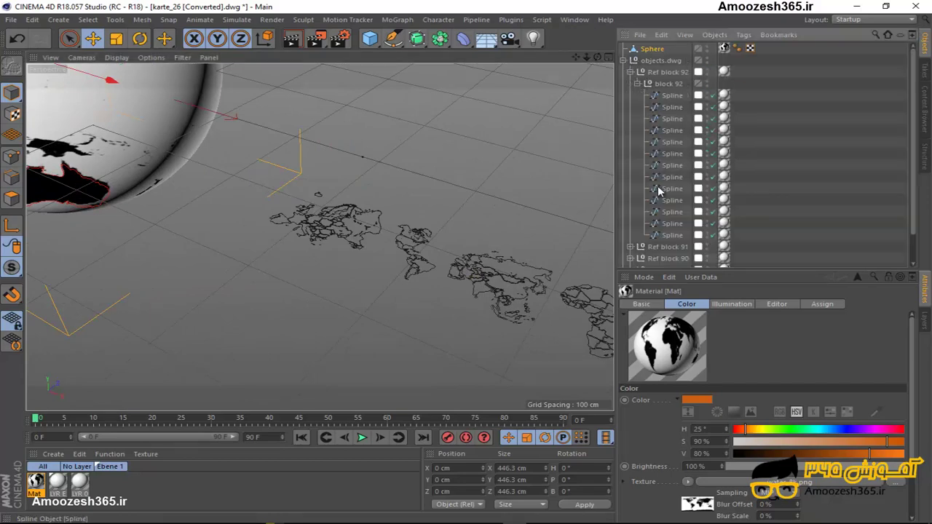
left_click(671, 237)
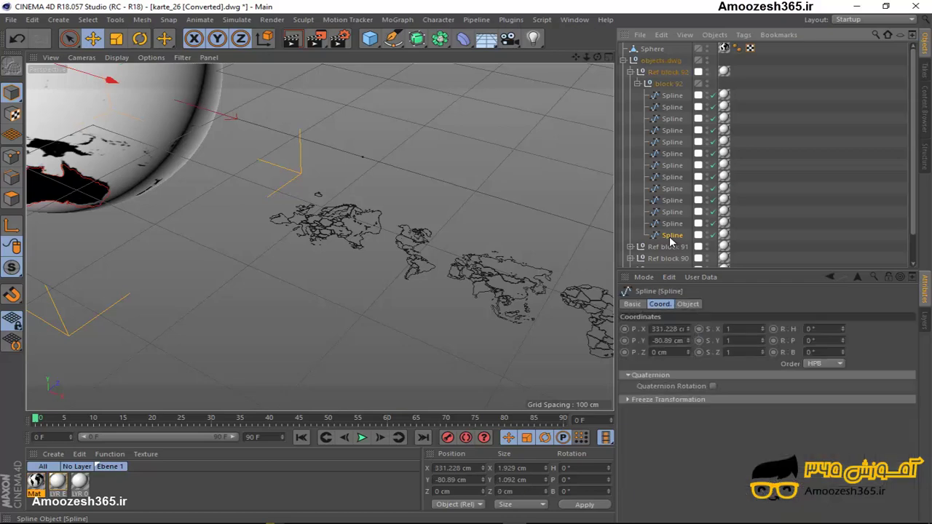
left_click_drag(385, 277, 605, 338, "alt")
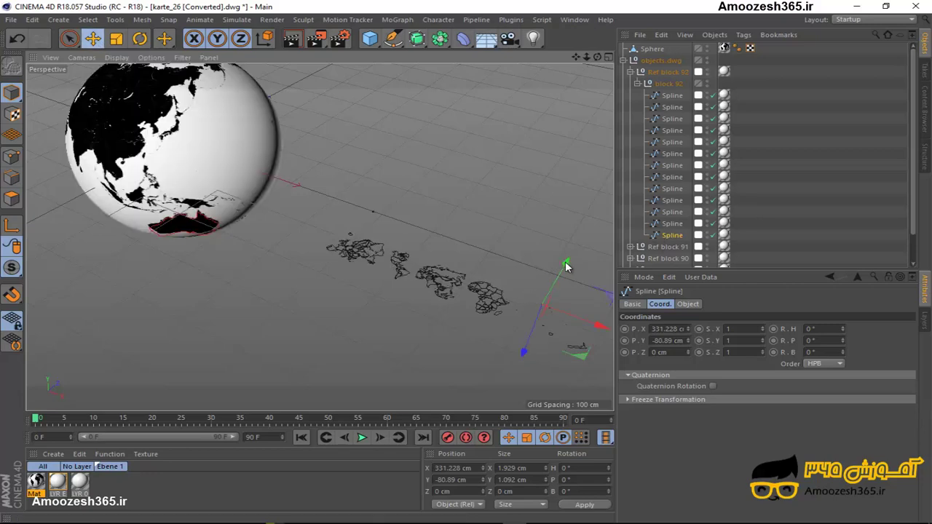
mouse_move(566, 264)
left_mouse_down()
mouse_move(577, 246)
mouse_move(550, 292)
left_mouse_up()
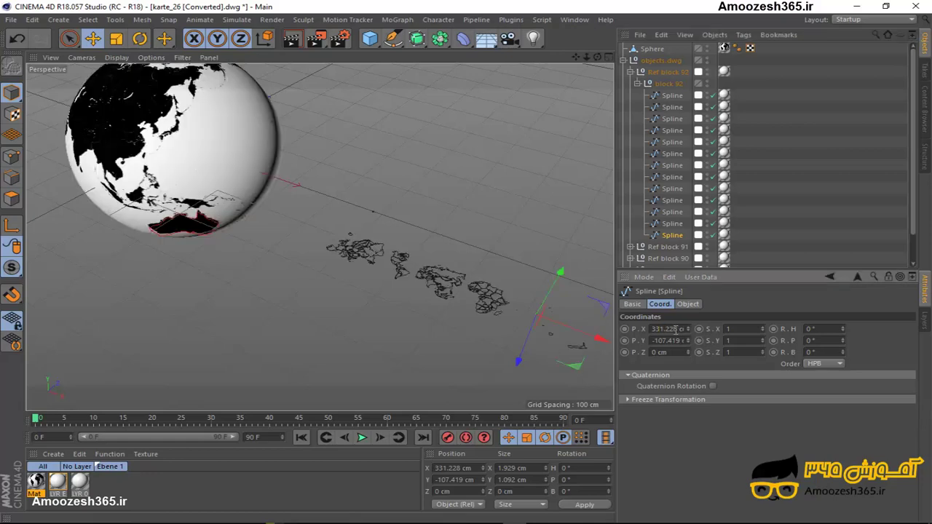
left_click(666, 329)
type("0")
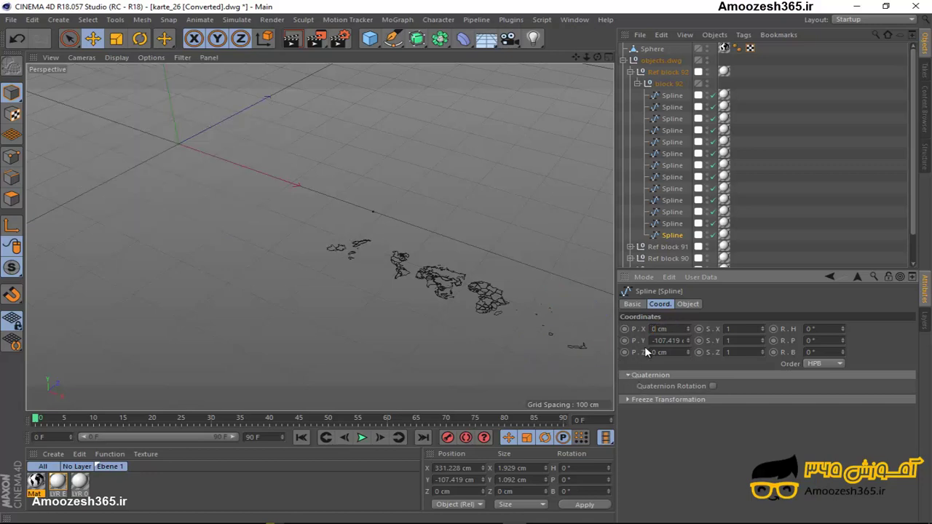
key("Return")
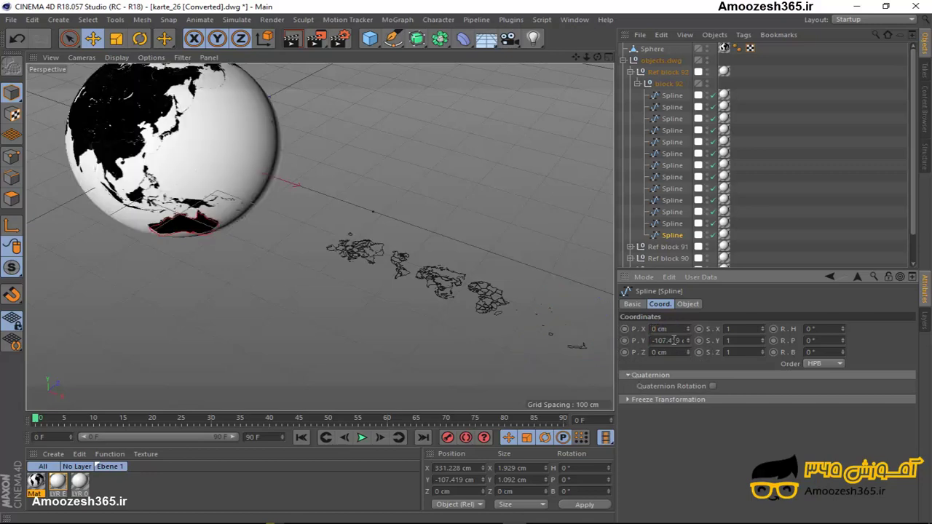
left_click(674, 340)
type("0")
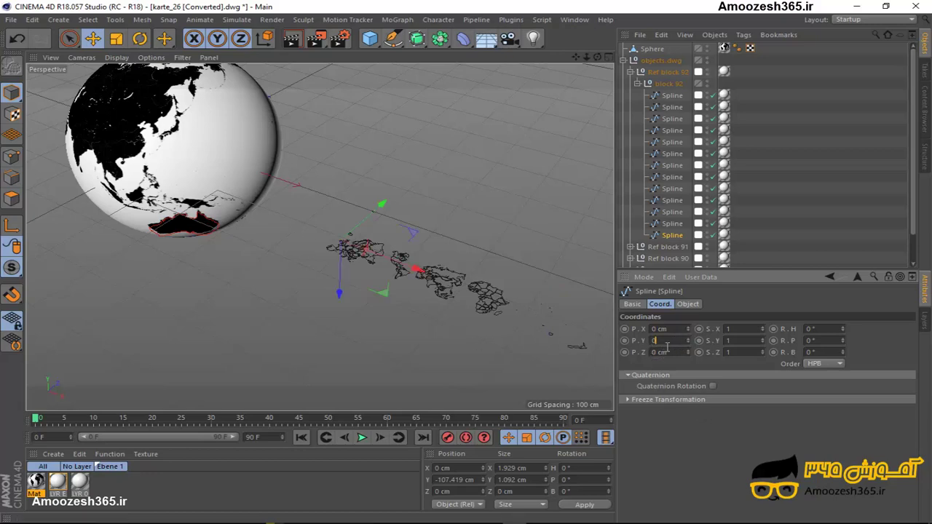
key("Return")
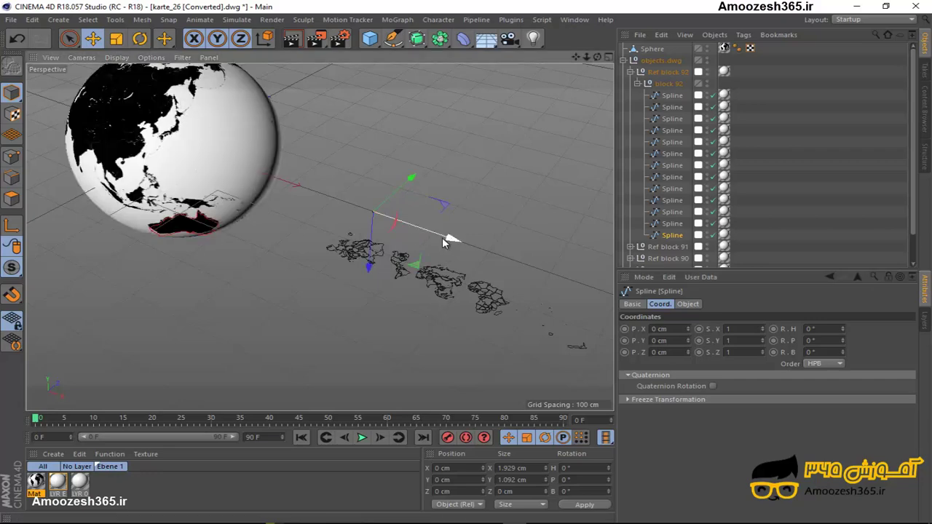
left_click_drag(443, 238, 436, 236)
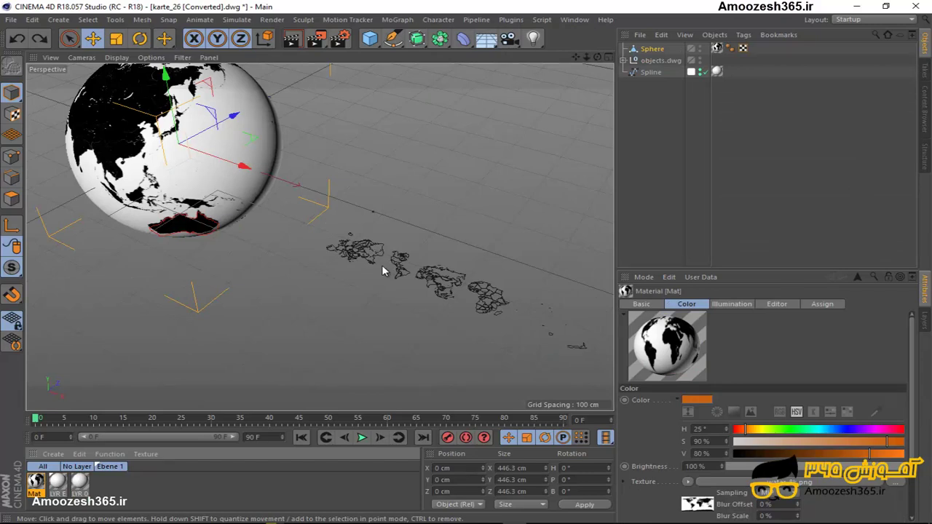
Zoom into the map and nudge the small island outline above Scandinavia with the Move tool
scroll(382, 271, "up", 2)
scroll(382, 271, "up", 2)
scroll(383, 271, "up", 1)
scroll(382, 271, "up", 2)
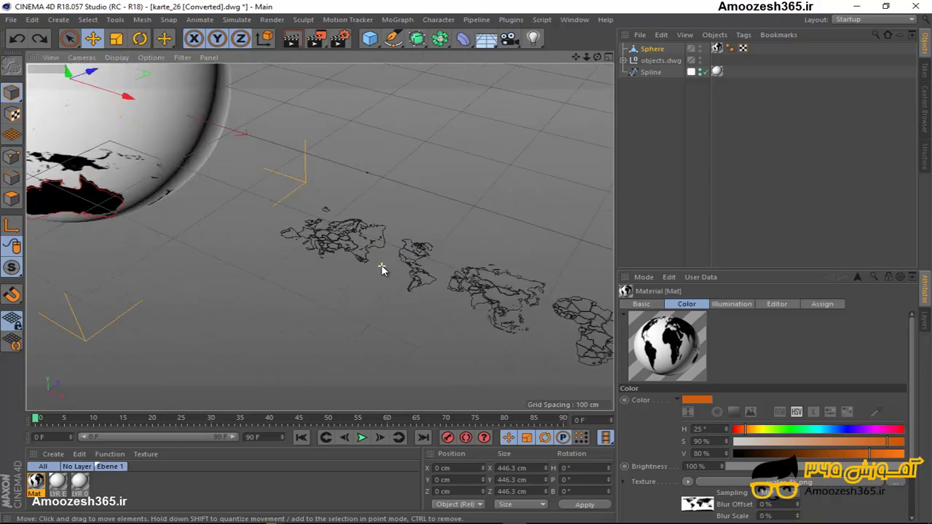
scroll(382, 271, "up", 1)
scroll(381, 266, "up", 2)
scroll(379, 267, "up", 1)
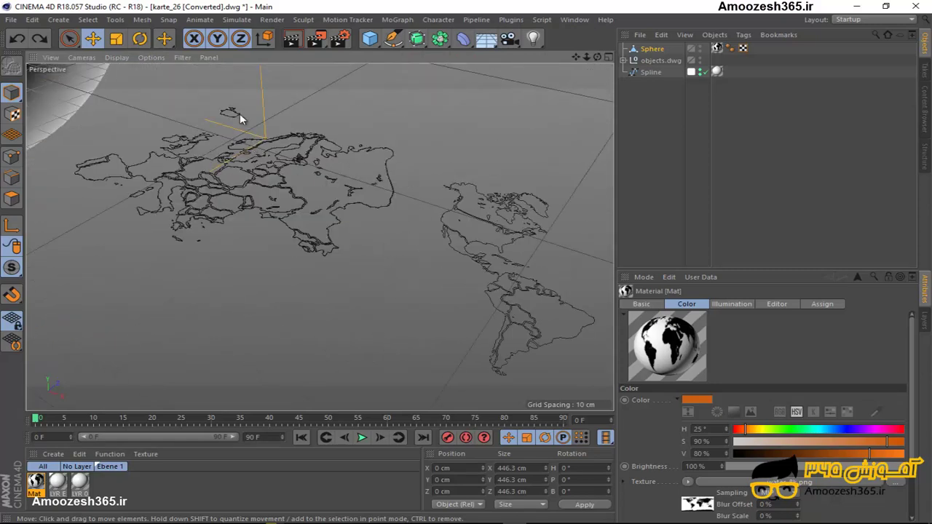
left_click(209, 129)
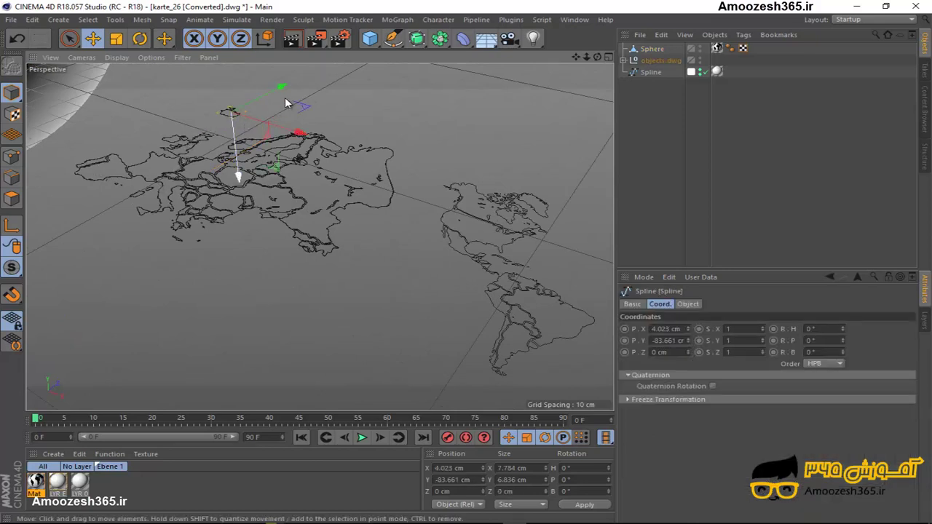
left_click_drag(281, 88, 275, 93)
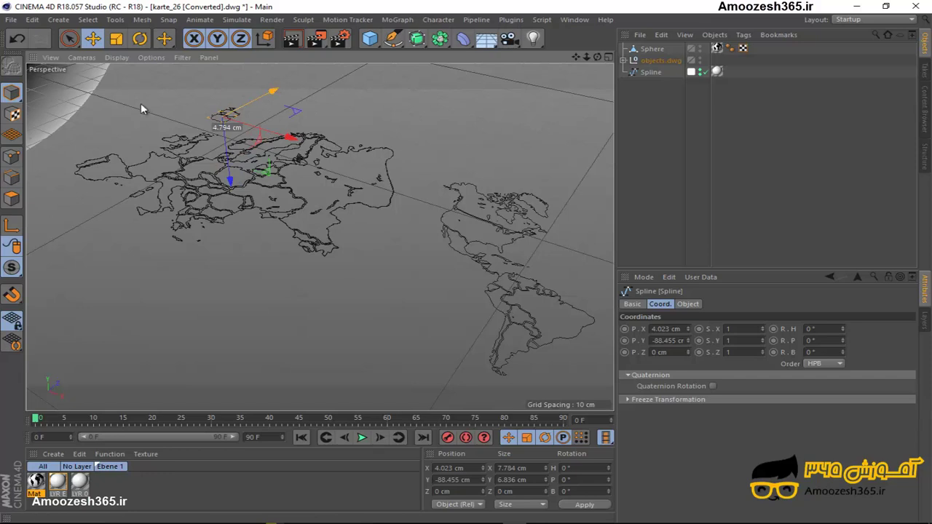
left_click_drag(217, 118, 219, 129)
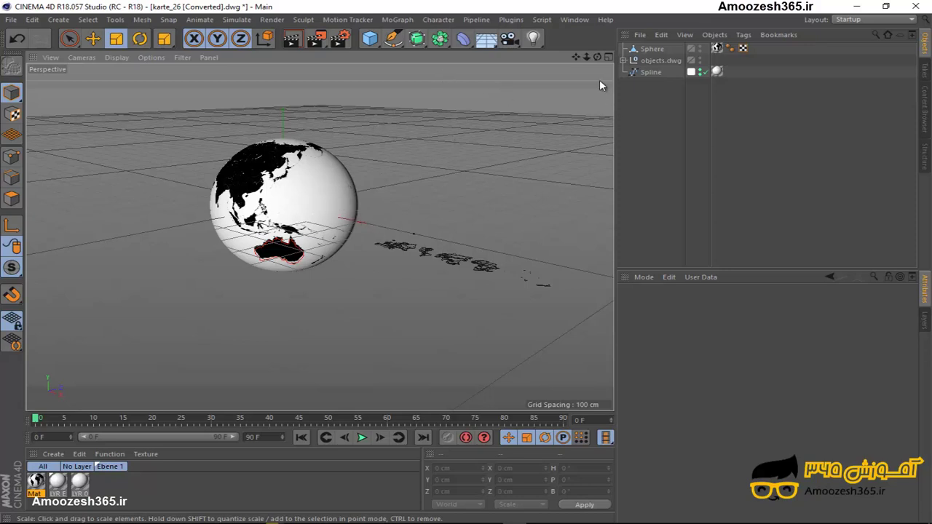
Orbit around the globe and select the Australia outline Spline to show its attributes
scroll(306, 230, "up", 1)
scroll(304, 231, "up", 1)
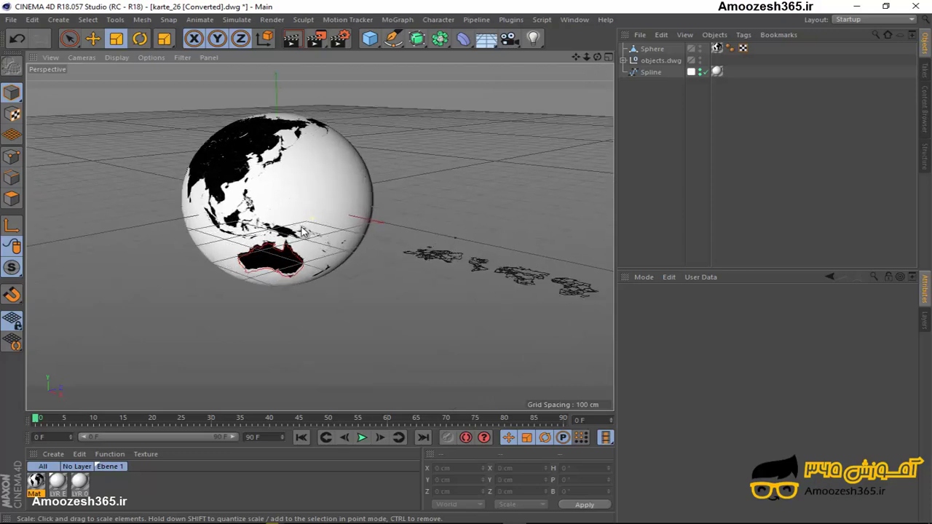
scroll(304, 230, "up", 1)
scroll(262, 124, "up", 1)
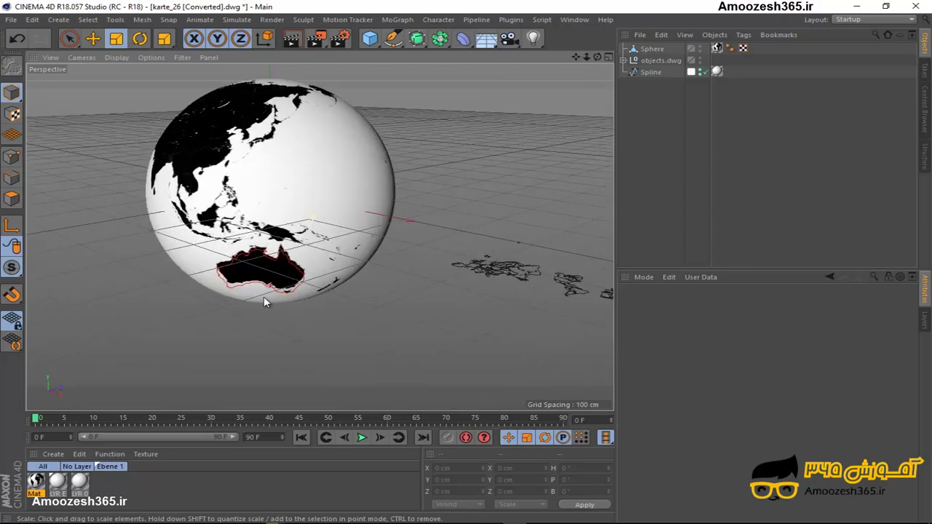
left_click(190, 60)
left_click(199, 237)
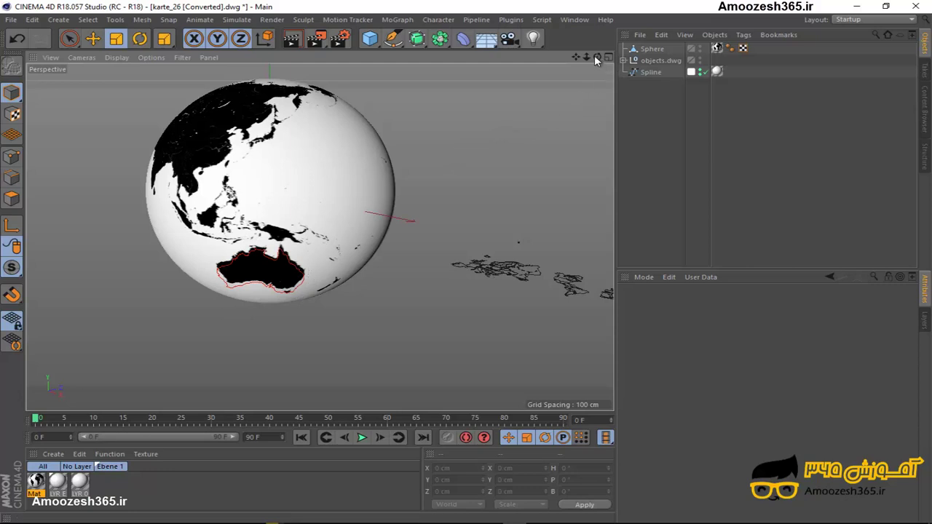
left_click_drag(597, 57, 466, 271)
left_click(658, 74)
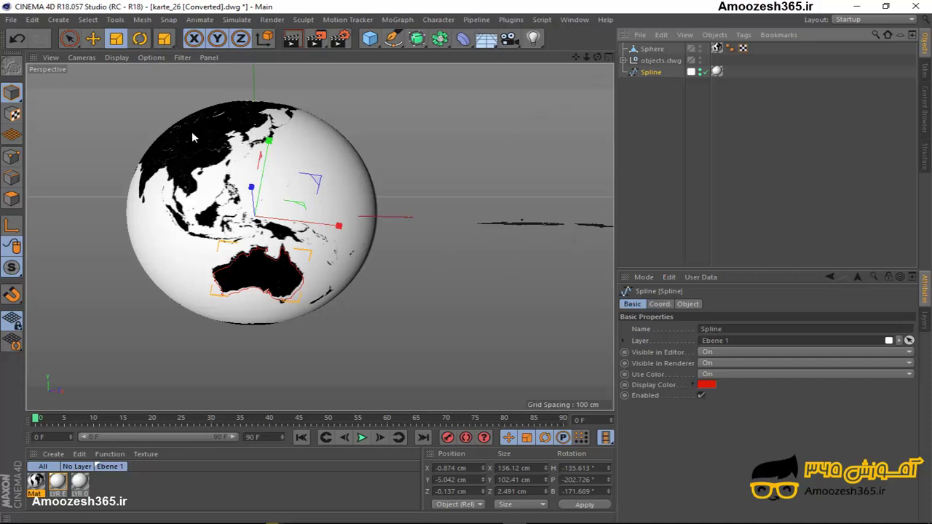
mouse_move(478, 267)
left_mouse_down("alt")
mouse_move(496, 268)
mouse_move(442, 267)
mouse_move(480, 260)
mouse_move(466, 267)
mouse_move(474, 270)
mouse_move(461, 254)
mouse_move(475, 266)
left_mouse_up("alt")
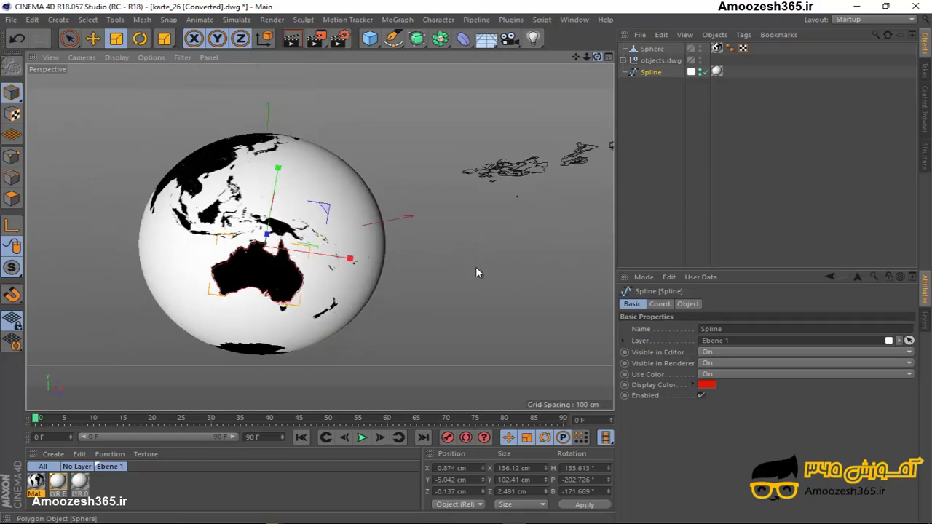
scroll(481, 73, "up", 5)
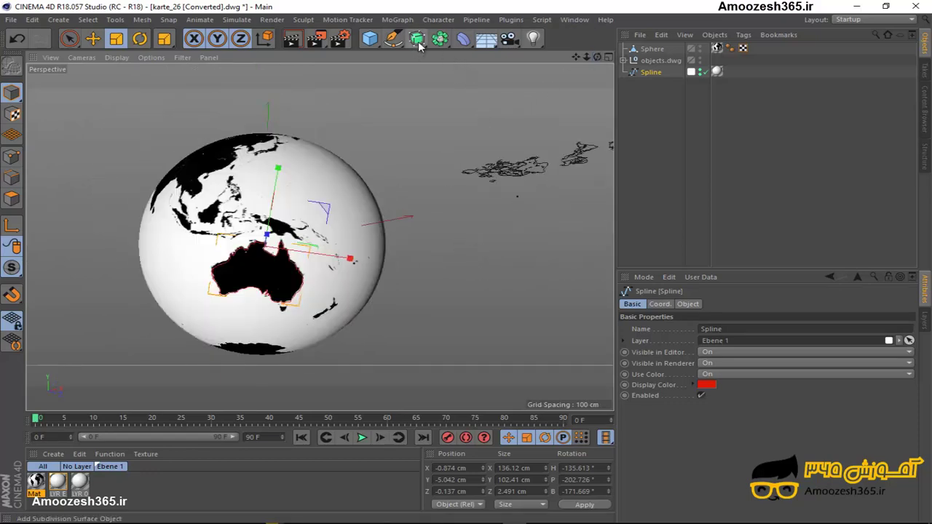
Add a Loft object from the generator flyout and drag the Australia Spline onto it
left_click(420, 46)
left_click(421, 45)
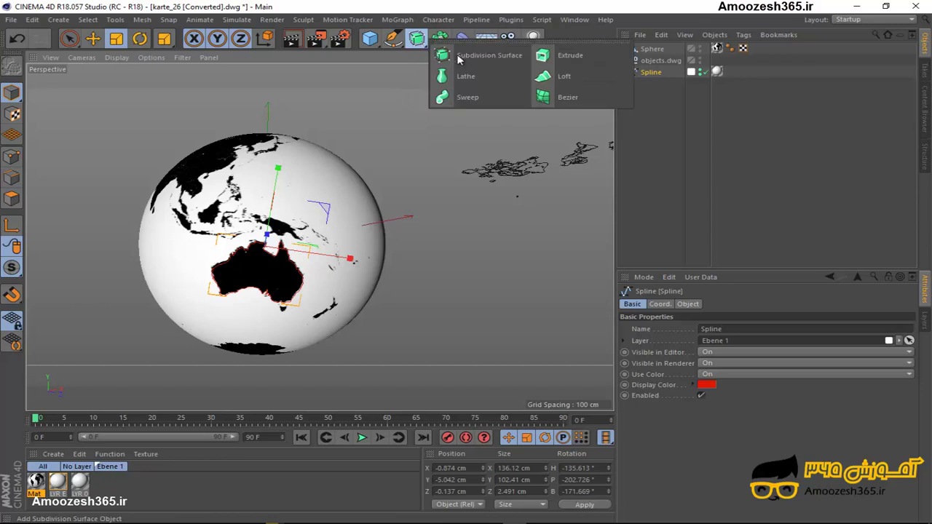
left_click(565, 77)
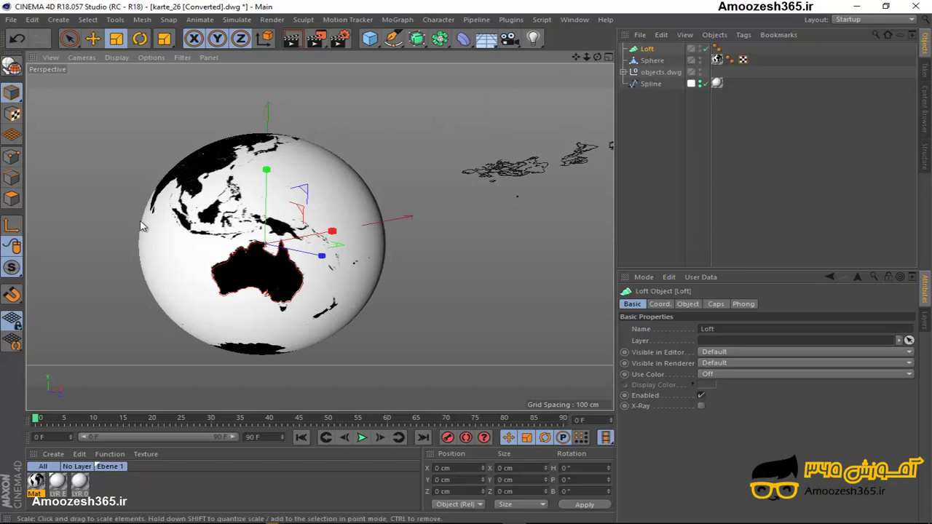
left_click(652, 85)
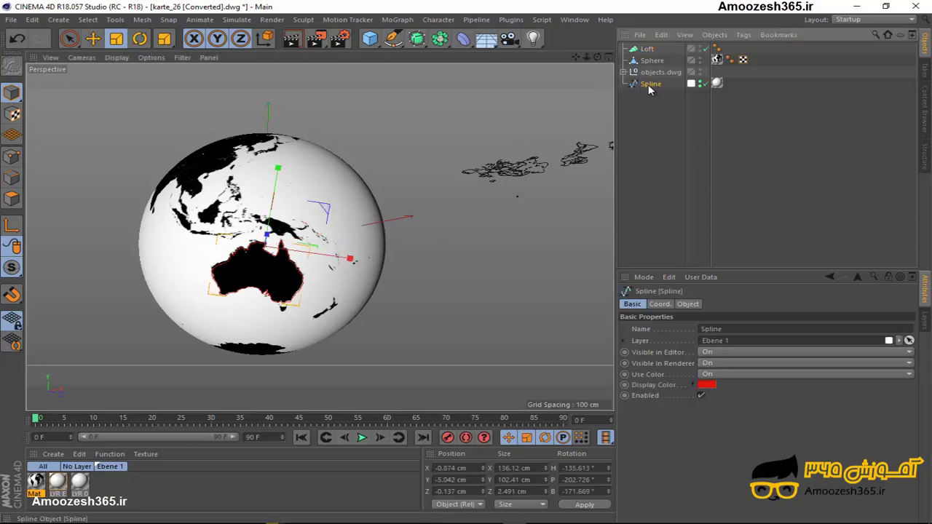
left_click_drag(651, 86, 648, 50)
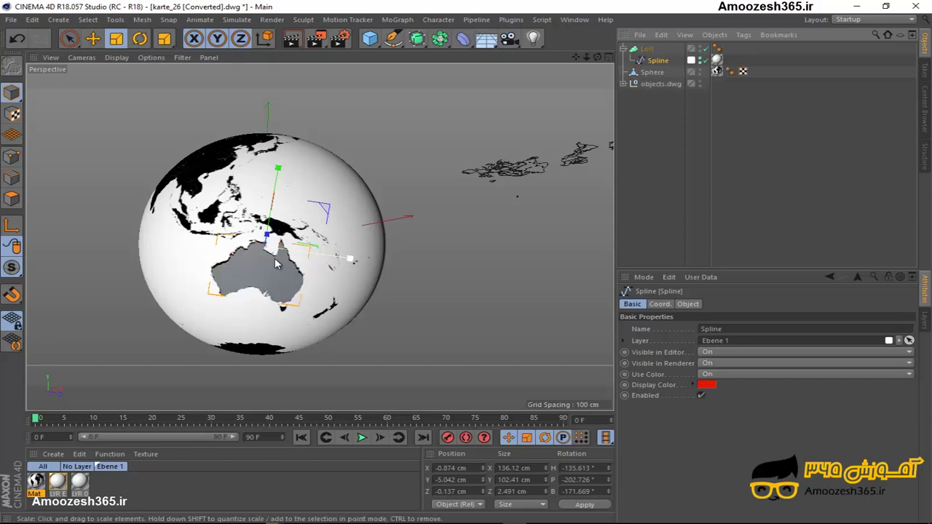
Zoom and orbit to Australia's grey lofted surface and show the Spline's Object properties
scroll(282, 283, "up", 3)
scroll(280, 278, "up", 2)
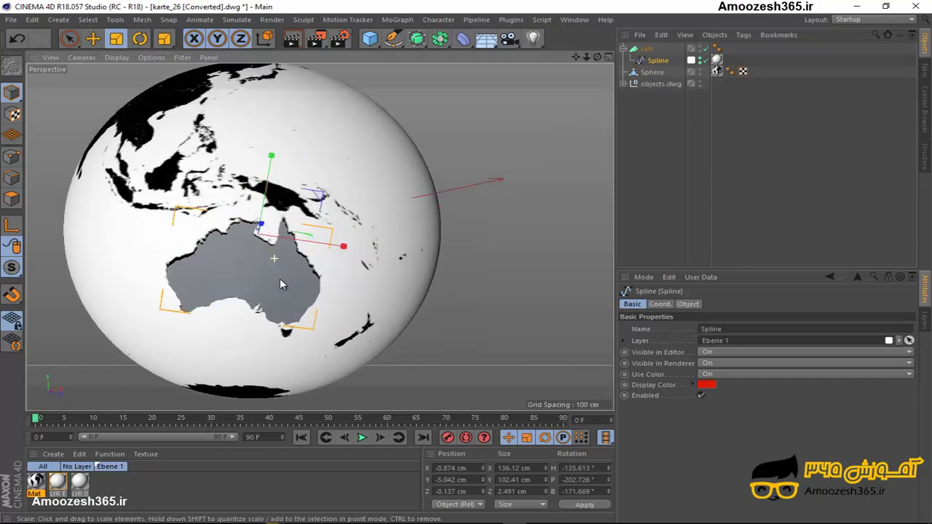
scroll(280, 278, "up", 2)
scroll(365, 186, "up", 1)
left_click_drag(366, 186, 468, 265, "alt")
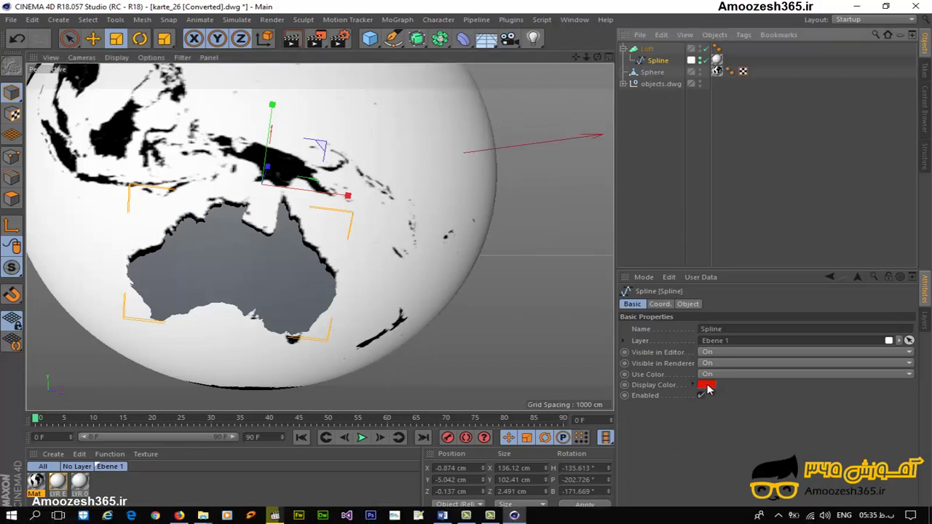
left_click(687, 304)
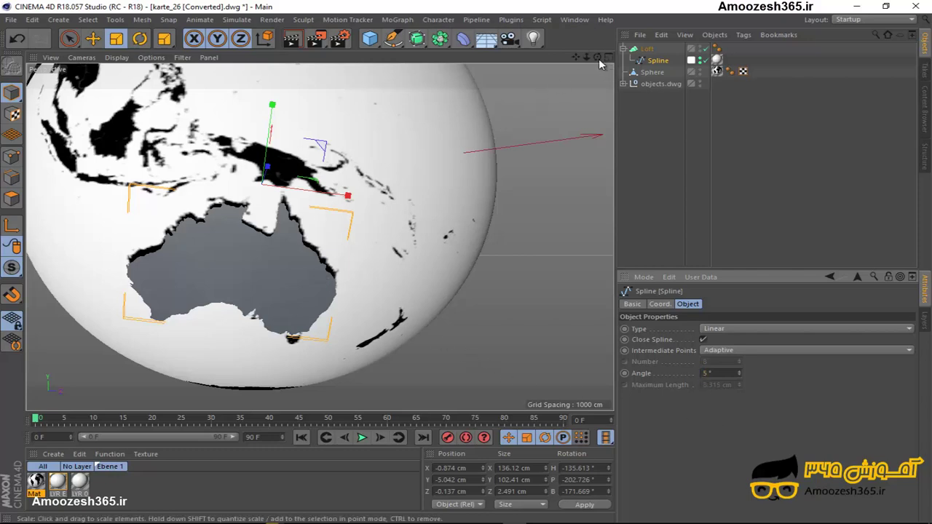
Set the Spline's intermediate-point Angle to 10°
left_click_drag(460, 262, 473, 262, "alt")
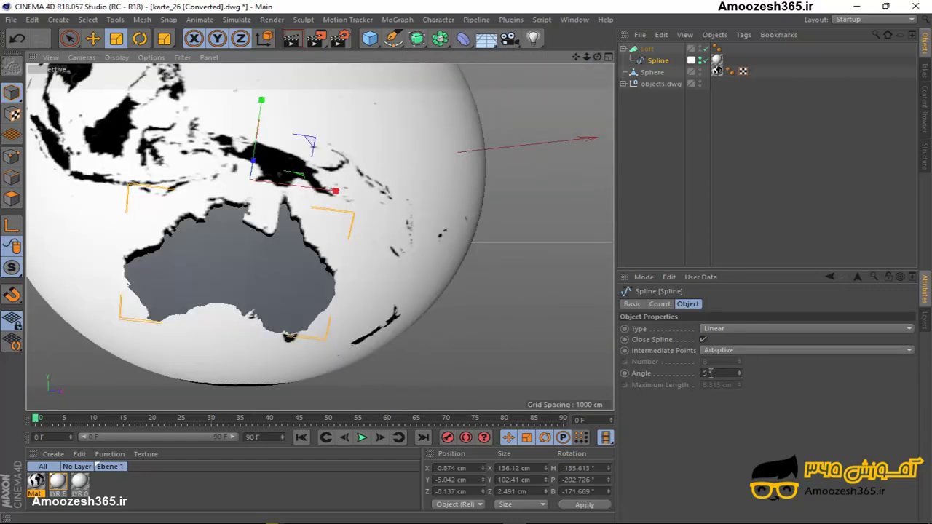
left_click(708, 373)
type("10")
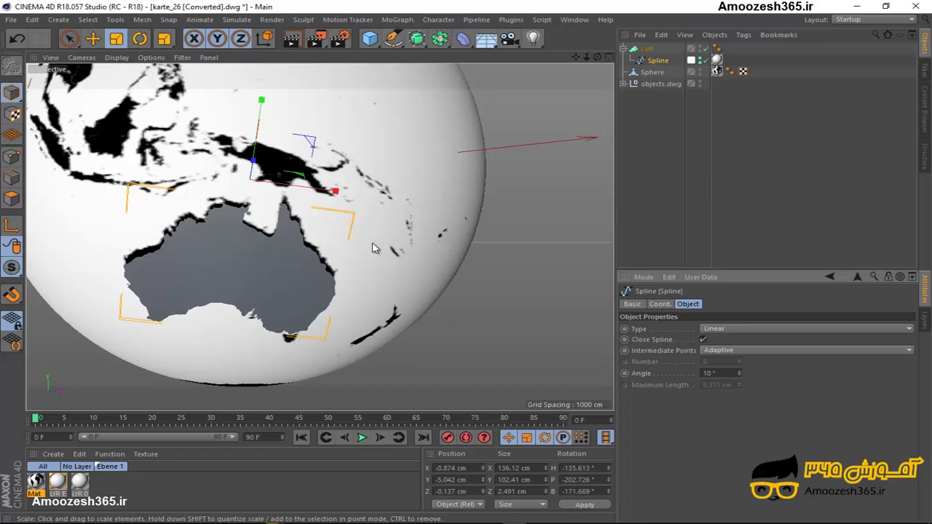
left_click(658, 304)
left_click(632, 304)
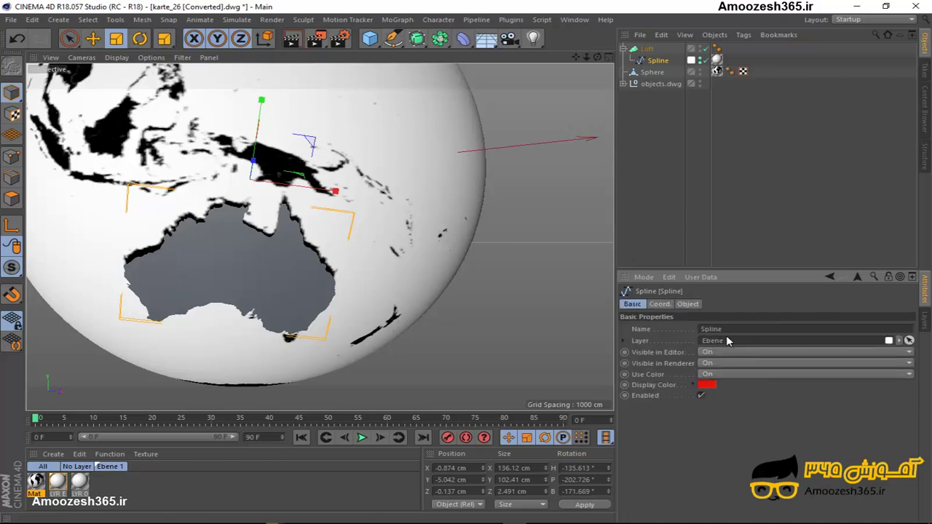
left_click(689, 304)
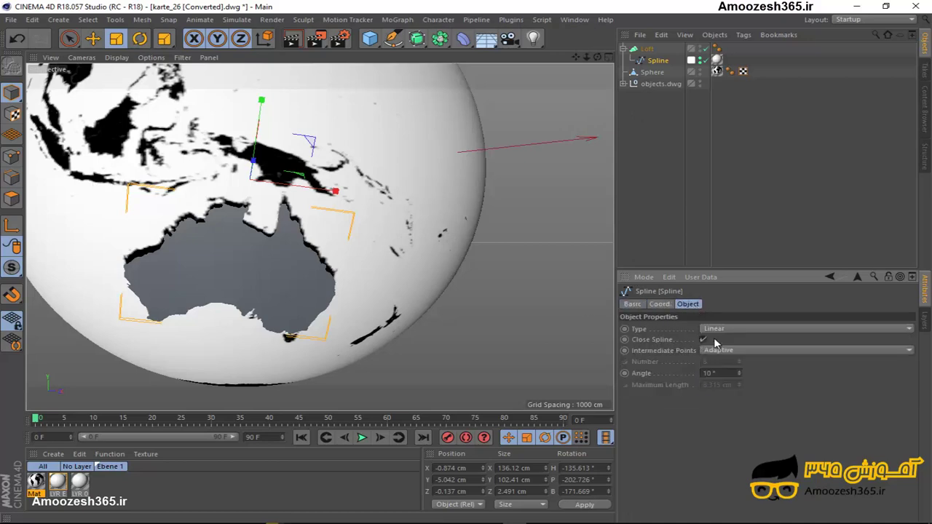
Change the Spline type from Linear to B-Spline, keeping Adaptive intermediate points
left_click(737, 331)
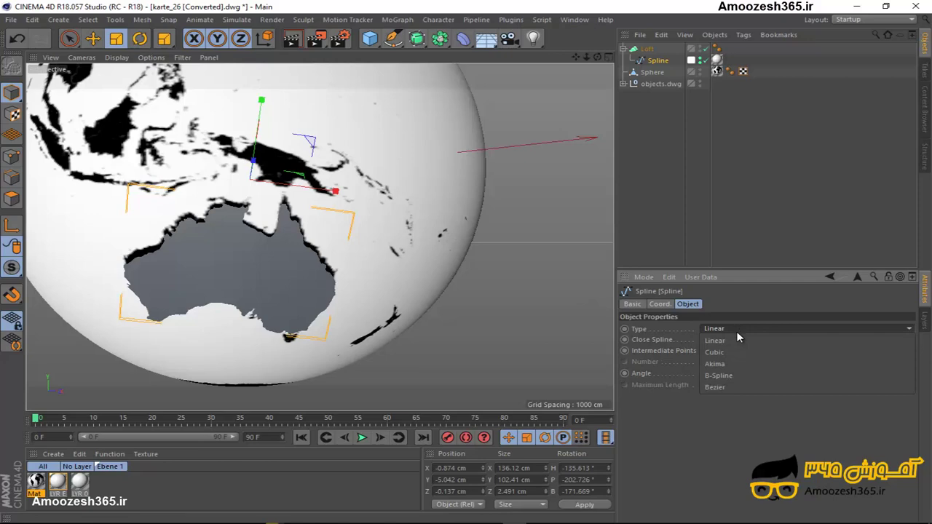
left_click(738, 376)
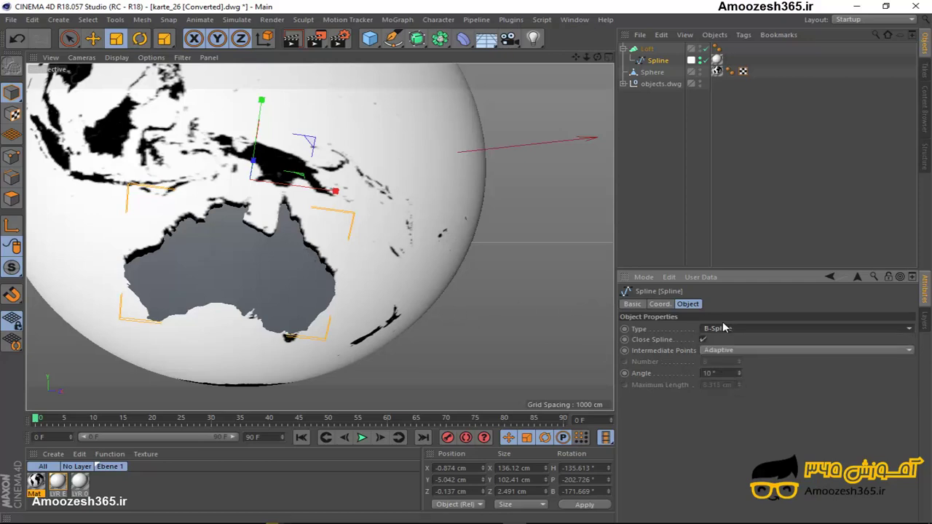
mouse_move(588, 61)
left_mouse_down()
mouse_move(468, 267)
mouse_move(618, 240)
left_mouse_up()
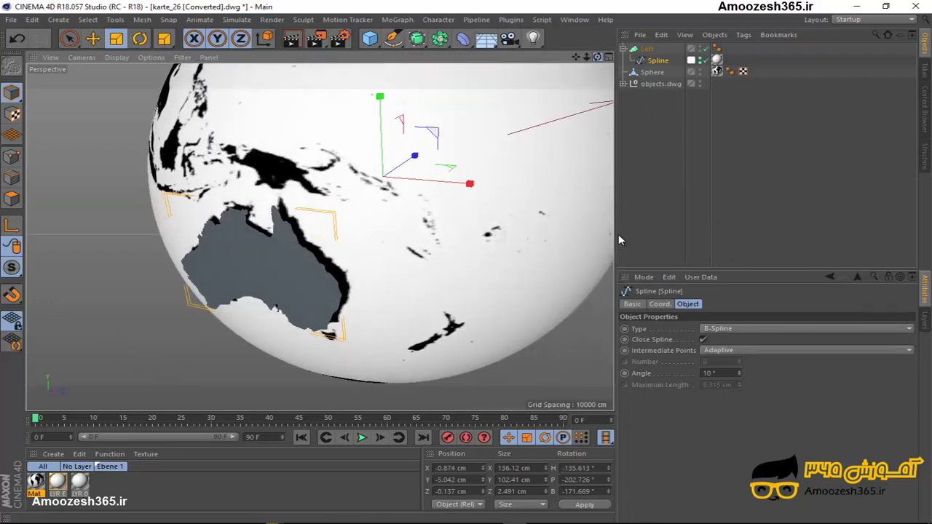
left_click(728, 349)
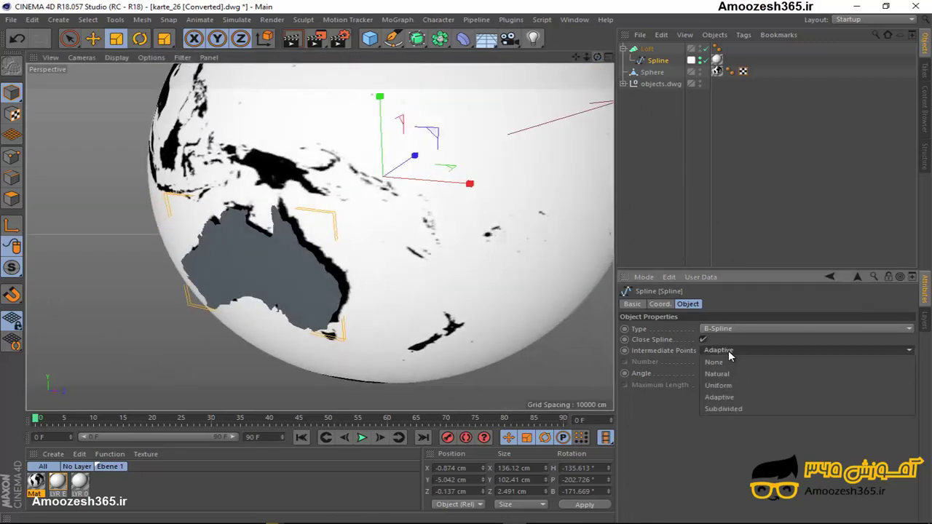
left_click(739, 399)
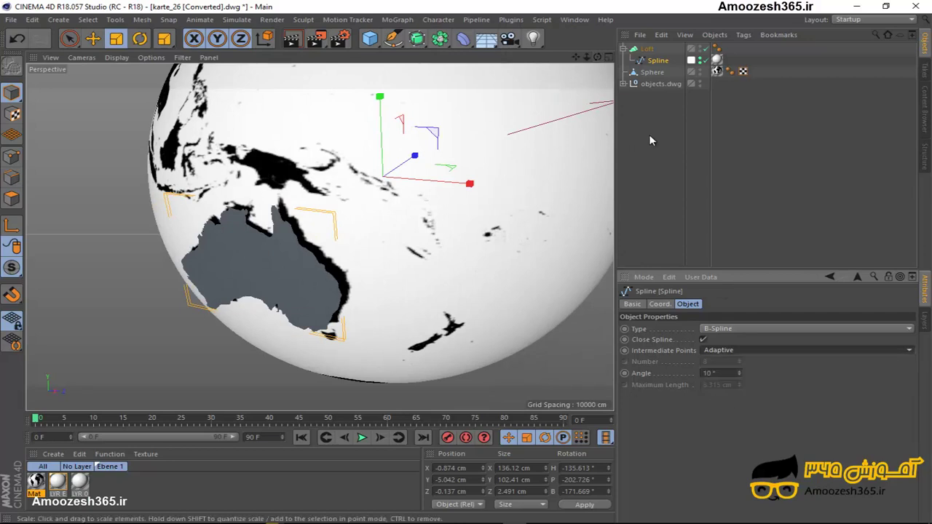
left_click(647, 49)
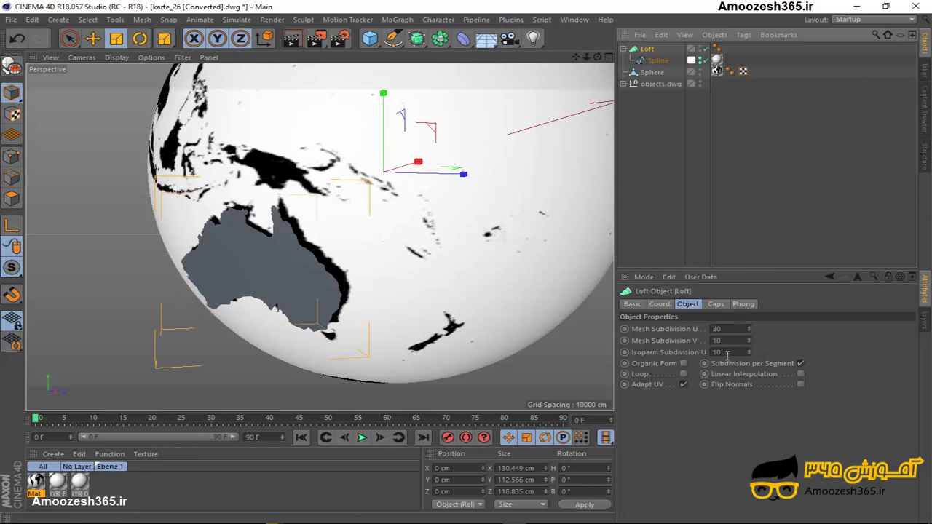
Enter 20 for the Loft's Isoparm Subdivision U and orbit the view around the globe
left_click(707, 352)
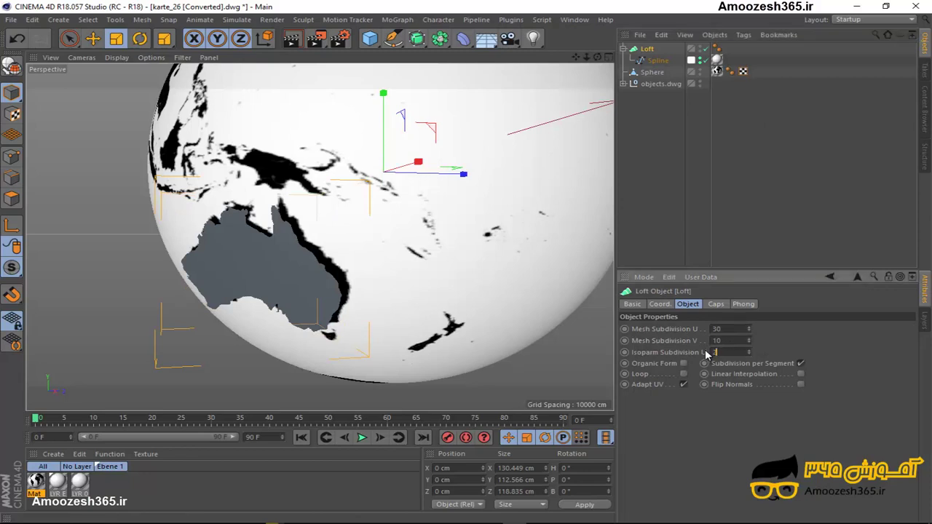
type("0")
middle_click_drag(416, 163, 421, 163, "alt")
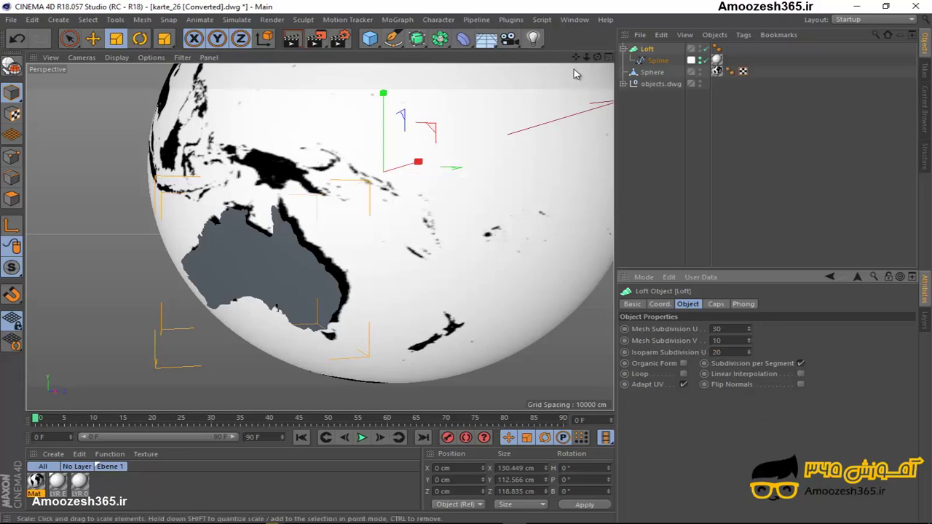
left_click_drag(466, 267, 474, 269, "alt")
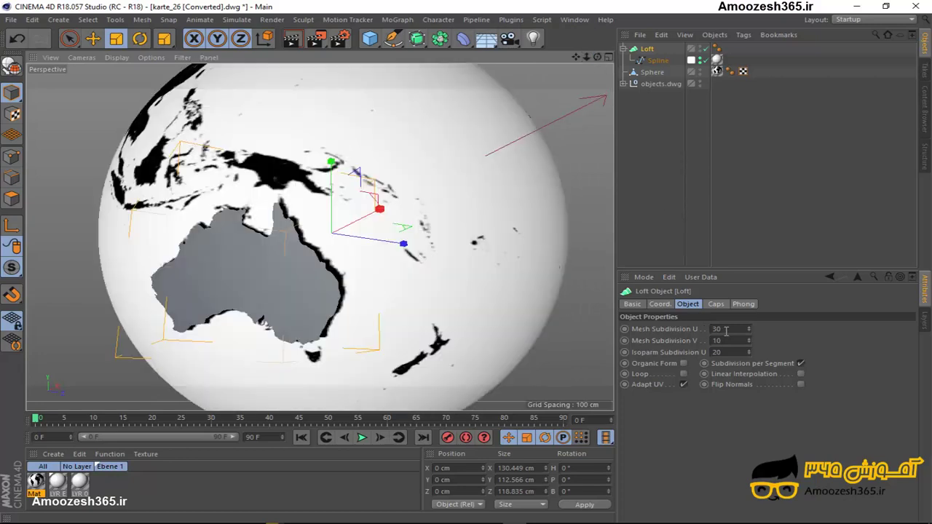
left_click(712, 329)
left_click(715, 304)
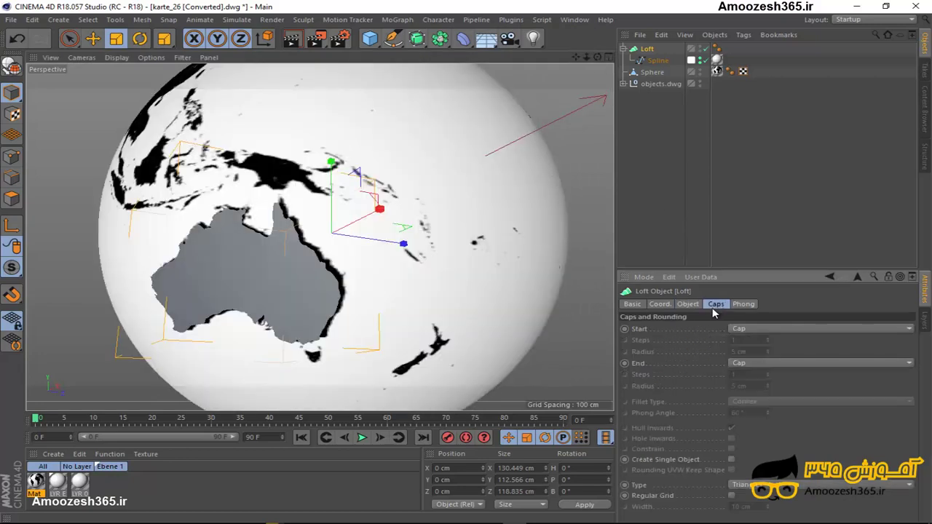
left_click(747, 331)
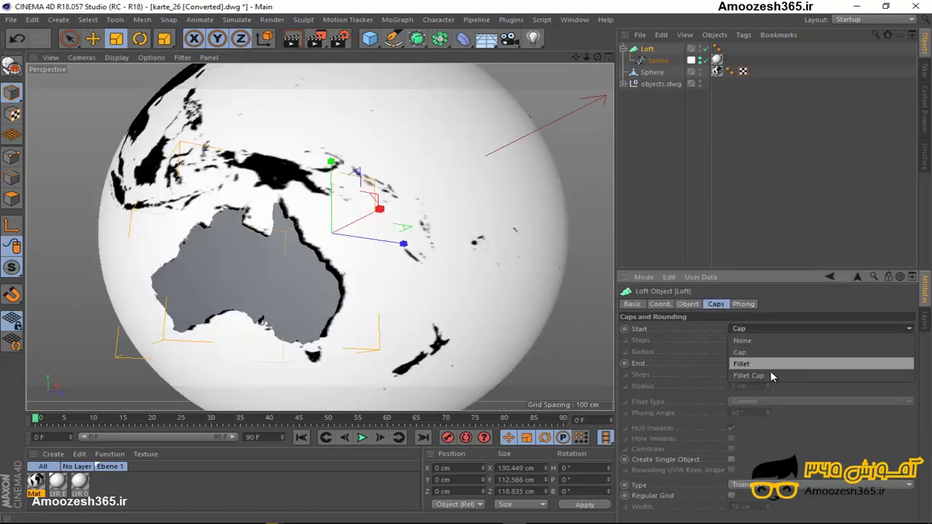
left_click(772, 374)
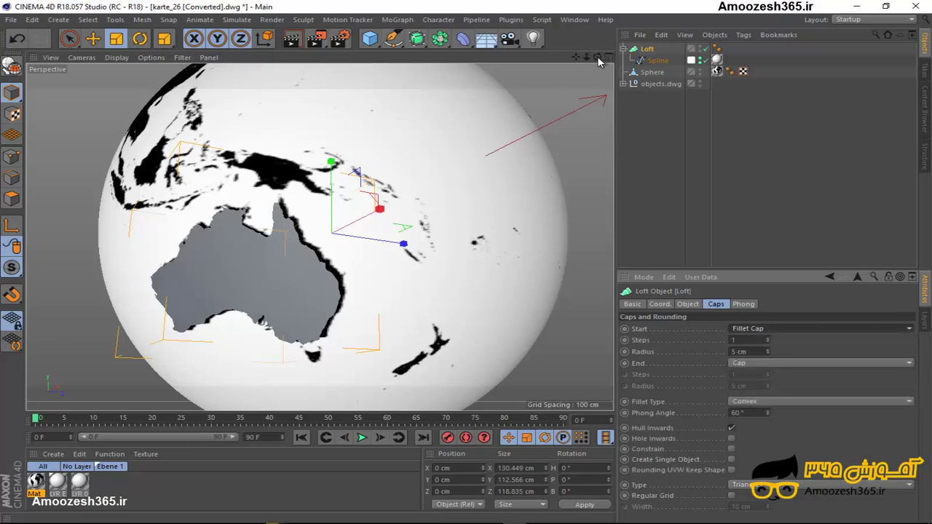
mouse_move(599, 61)
left_mouse_down()
mouse_move(461, 277)
mouse_move(506, 254)
mouse_move(537, 254)
mouse_move(465, 262)
mouse_move(453, 274)
mouse_move(473, 266)
mouse_move(480, 101)
left_mouse_up()
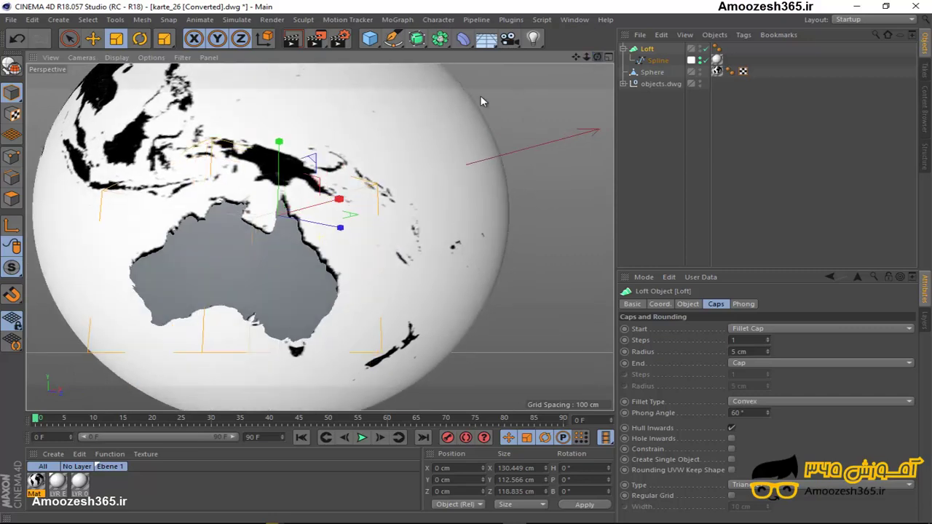
scroll(244, 249, "down", 3)
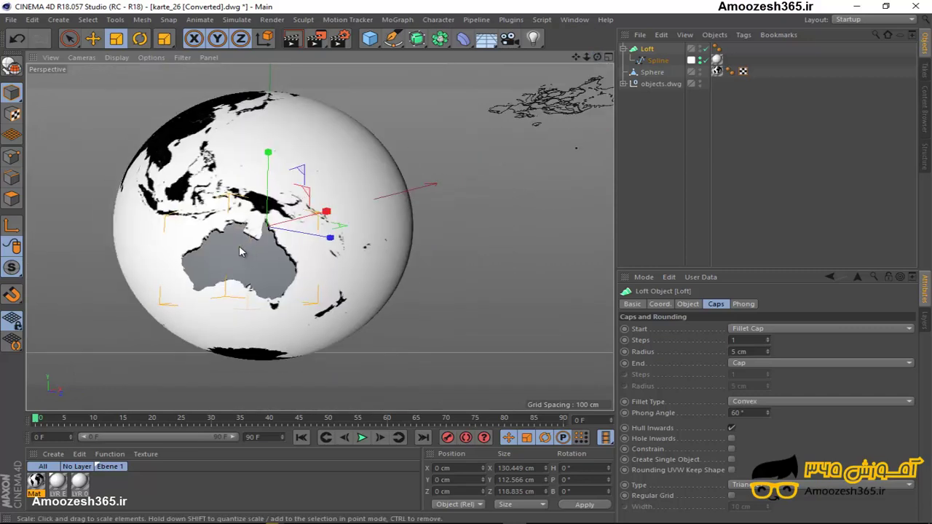
left_click(660, 305)
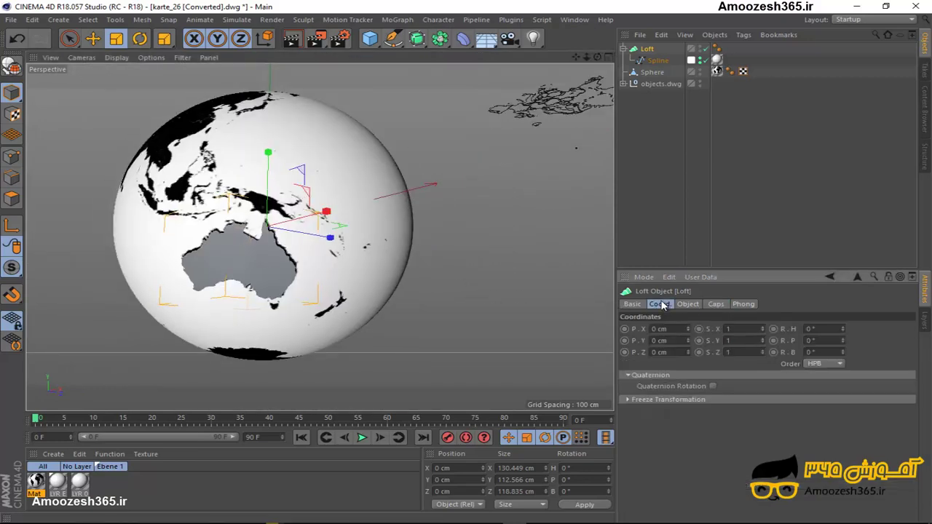
left_click(632, 304)
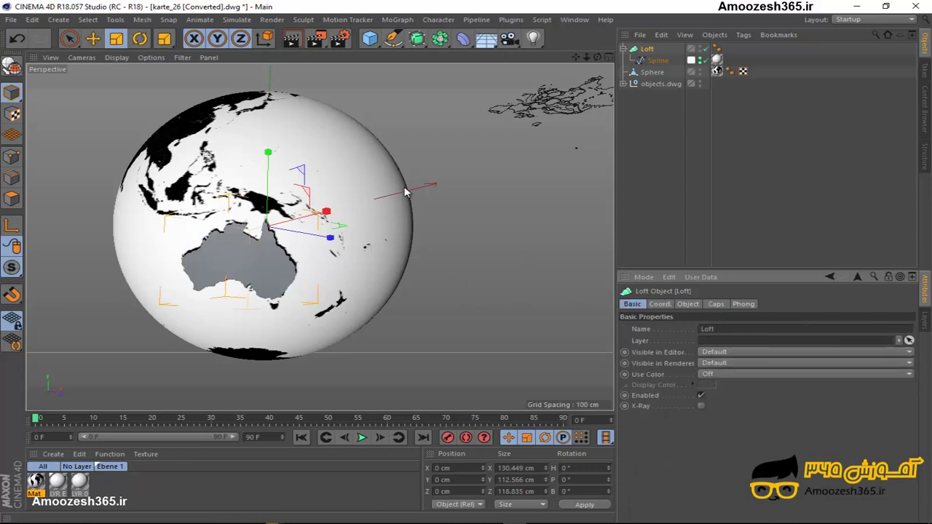
scroll(408, 175, "down", 2)
scroll(410, 150, "down", 2)
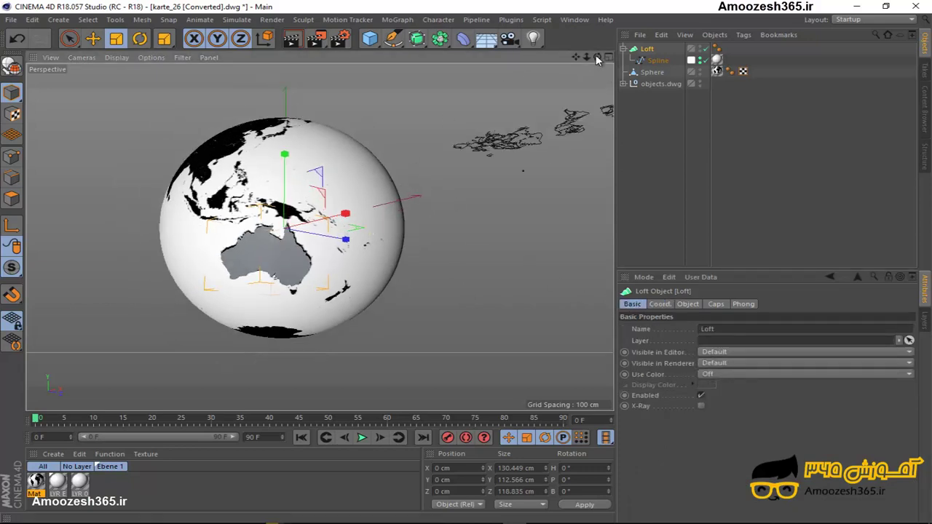
mouse_move(461, 273)
left_mouse_down("alt")
mouse_move(457, 283)
mouse_move(470, 251)
left_mouse_up("alt")
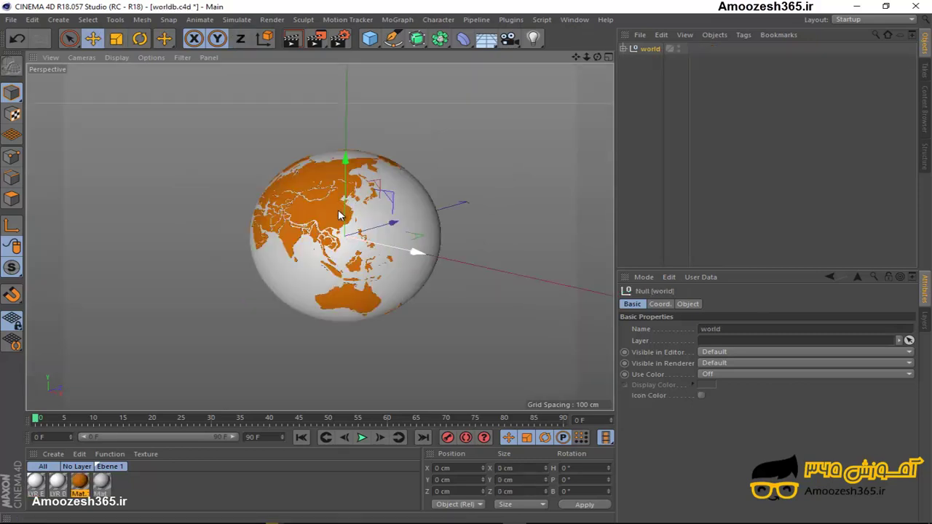
Rotate the world null's heading to about 81° so Africa and Europe face the camera
scroll(339, 214, "up", 2)
scroll(338, 215, "up", 2)
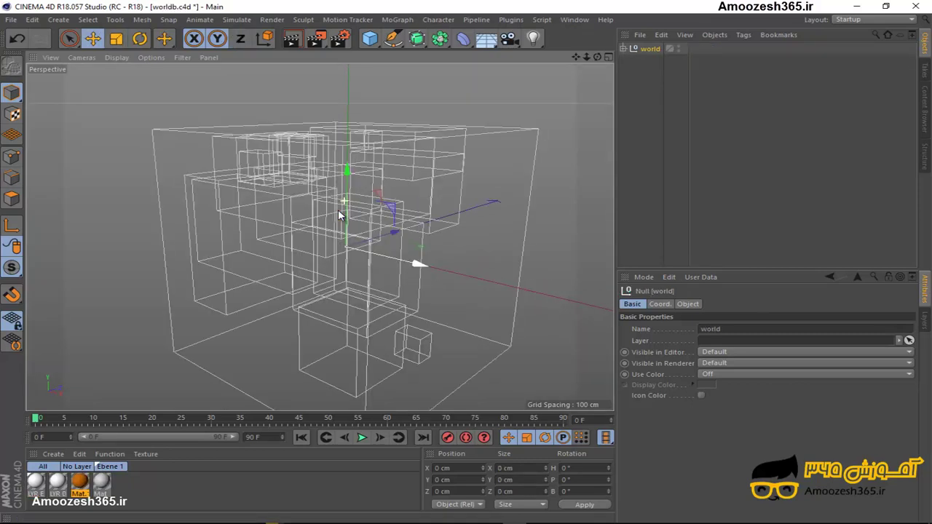
scroll(338, 212, "up", 2)
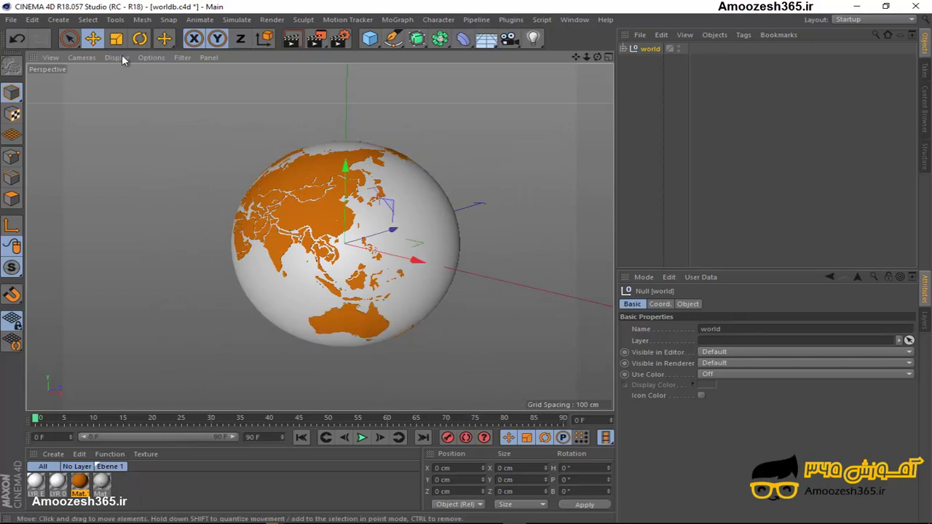
left_click(140, 41)
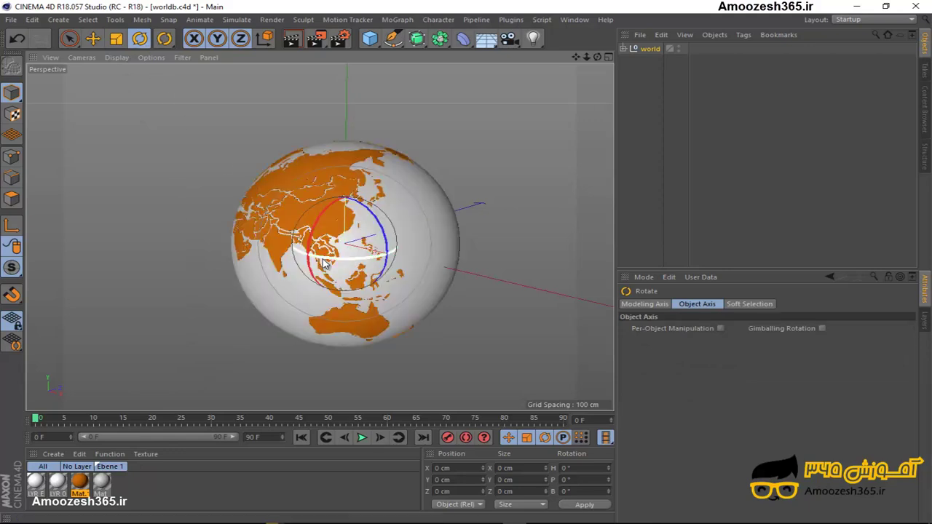
mouse_move(324, 263)
left_mouse_down()
mouse_move(353, 268)
mouse_move(331, 286)
left_mouse_up()
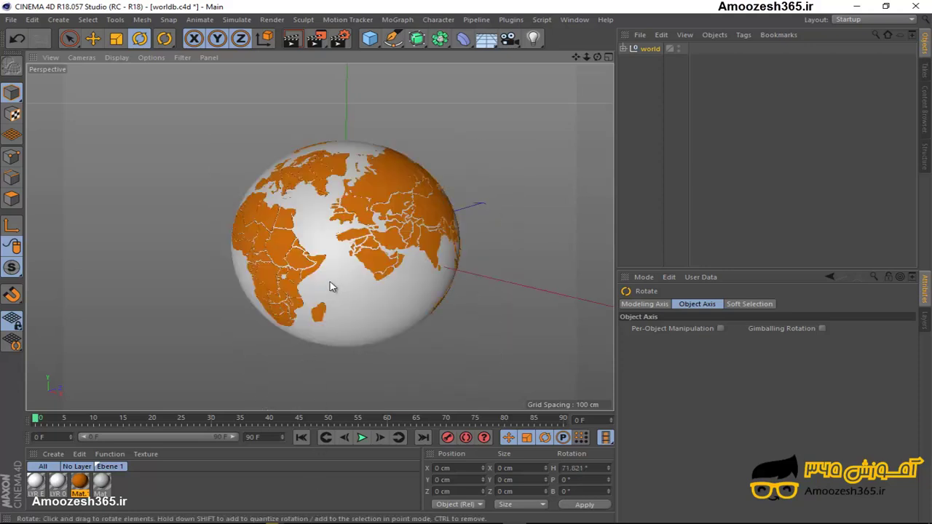
left_click(329, 259)
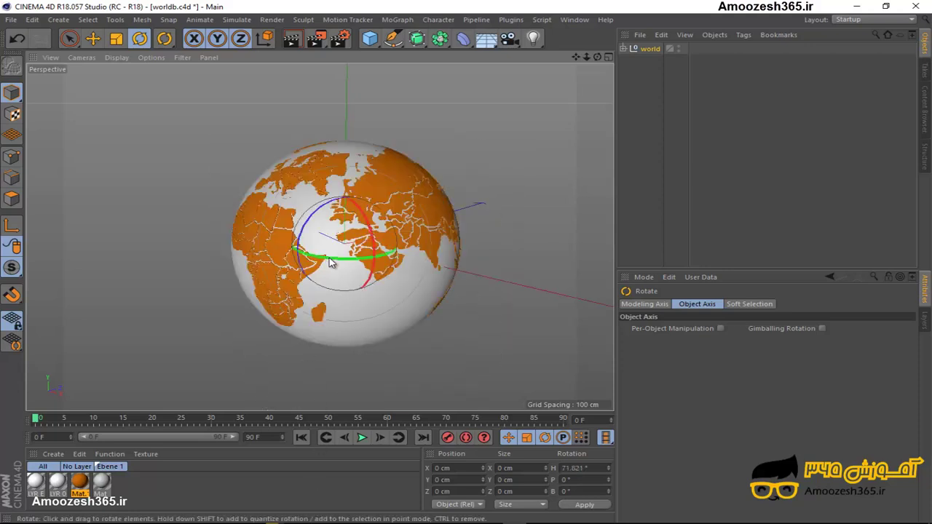
left_click_drag(333, 263, 339, 262)
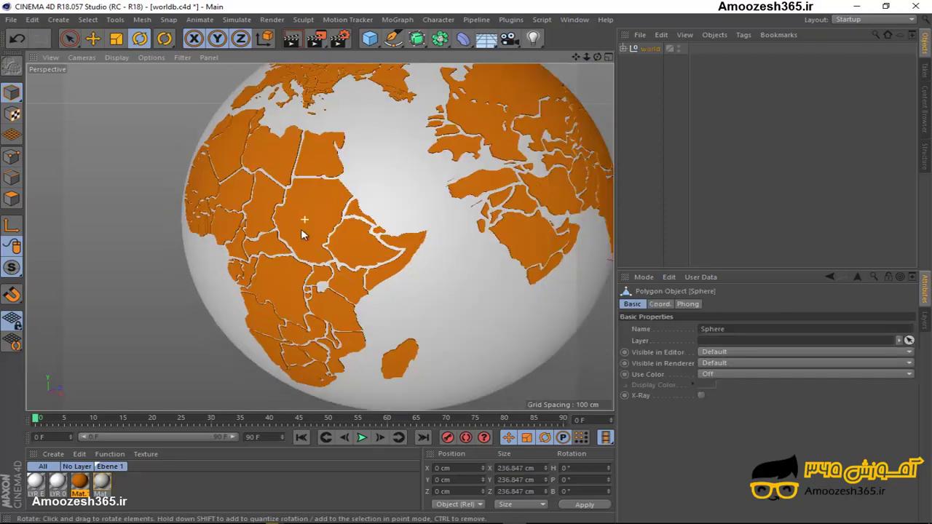
scroll(303, 235, "down", 5)
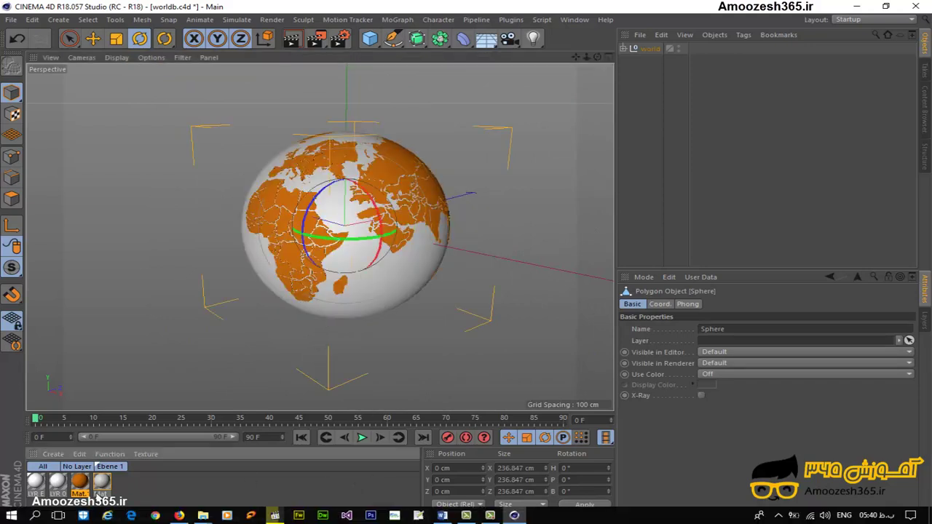
Set the Mat ocean colour to dark blue: H 229°, S 89%, V 49%
left_click(100, 484)
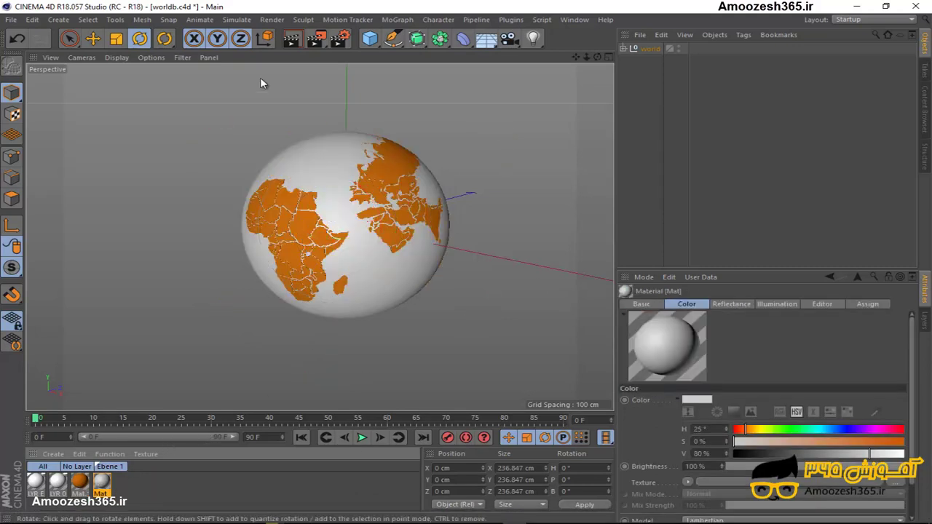
key("e")
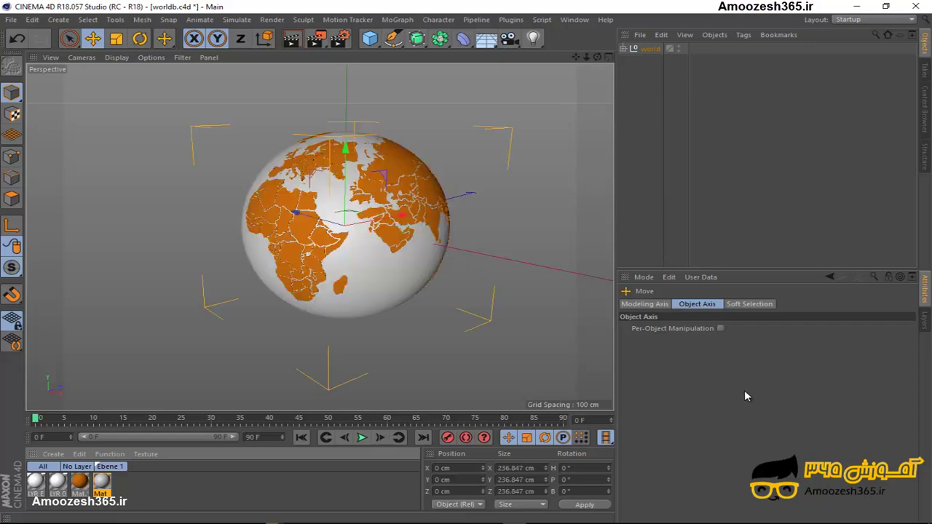
left_click(104, 487)
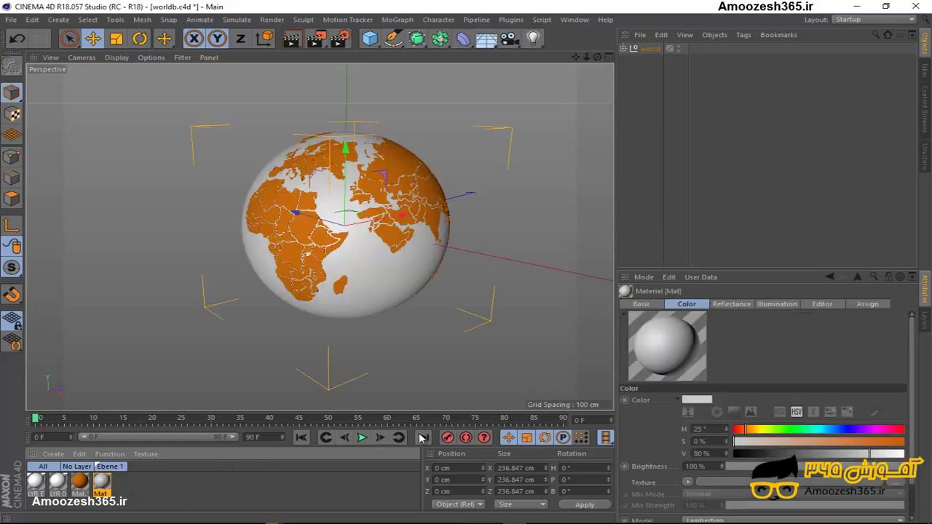
mouse_move(808, 431)
left_mouse_down()
mouse_move(843, 431)
mouse_move(852, 455)
mouse_move(816, 453)
left_mouse_up()
left_click(840, 441)
left_click(869, 442)
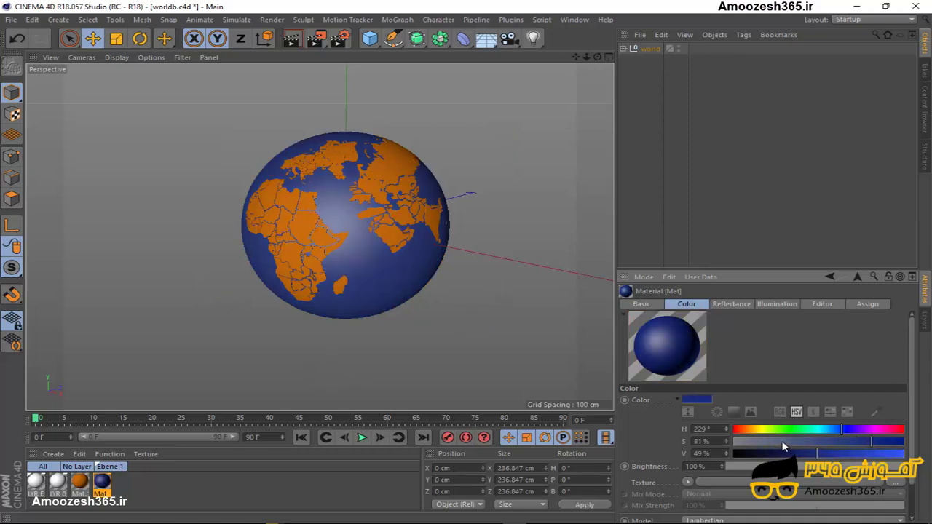
left_click(886, 442)
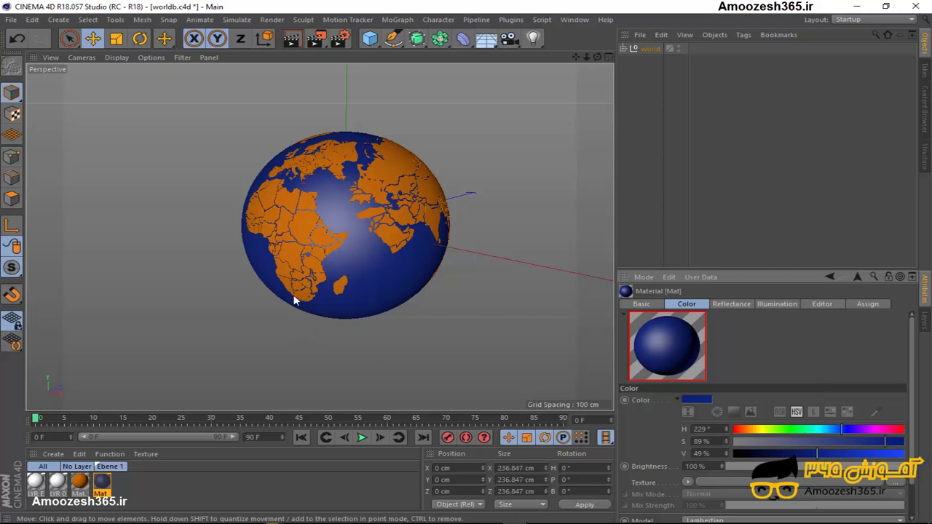
Restore the Europe and Asia landmass with undo and select the world group
left_click(387, 171)
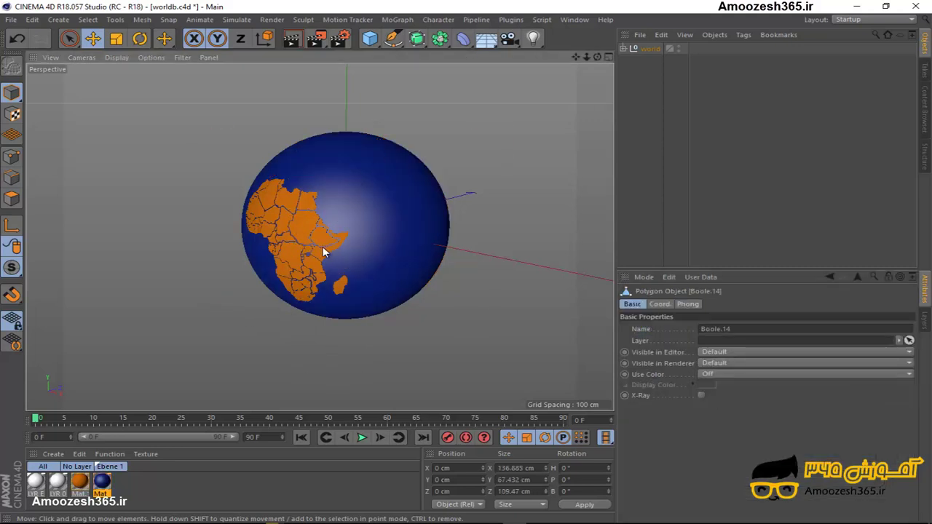
key("ctrl+z")
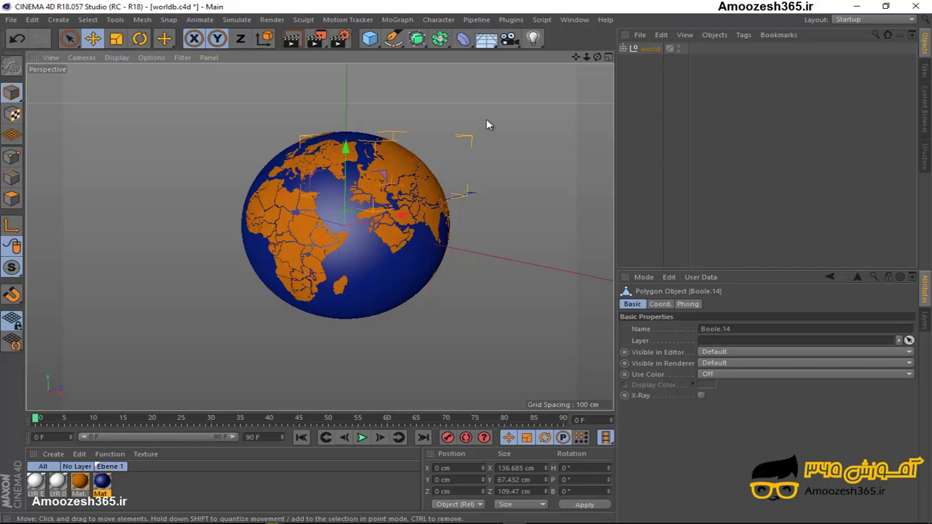
left_click(657, 47)
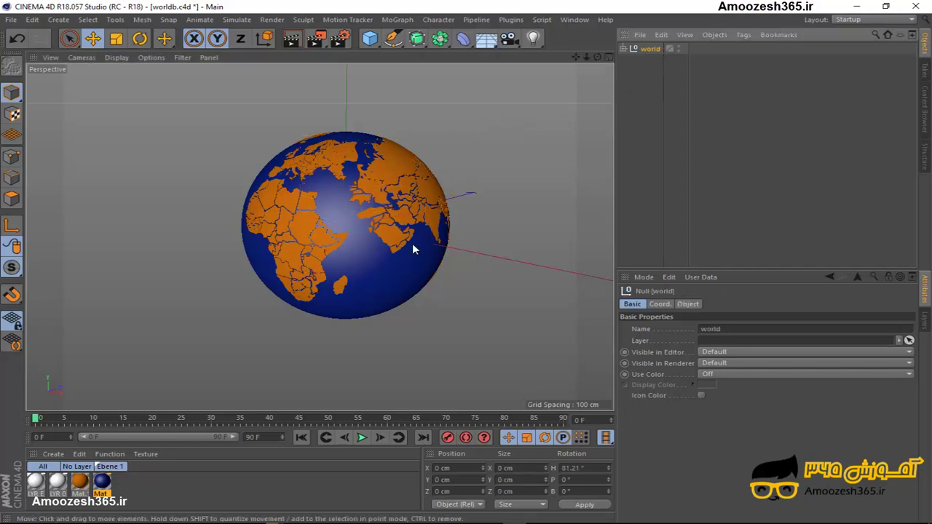
Open Mat.1 in the Material Editor to review its orange Color channel, then close it
left_click(85, 487)
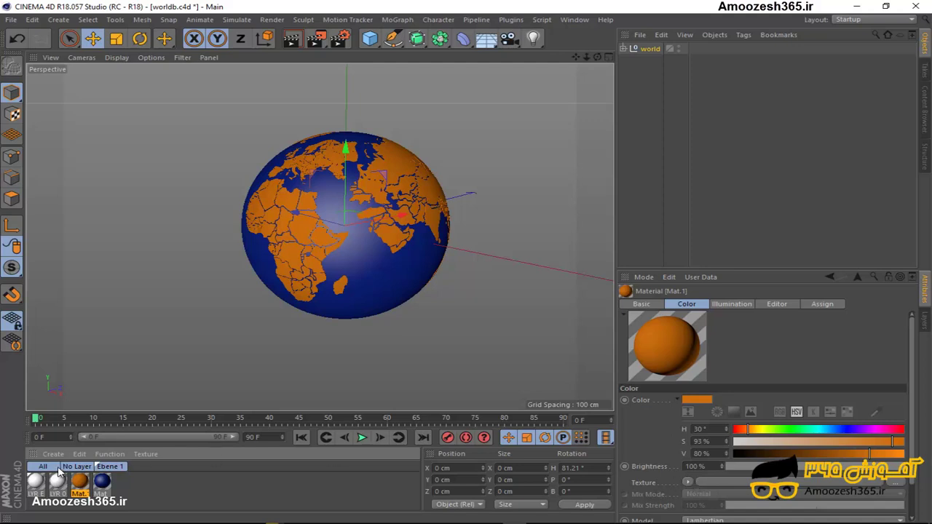
double_click(80, 482)
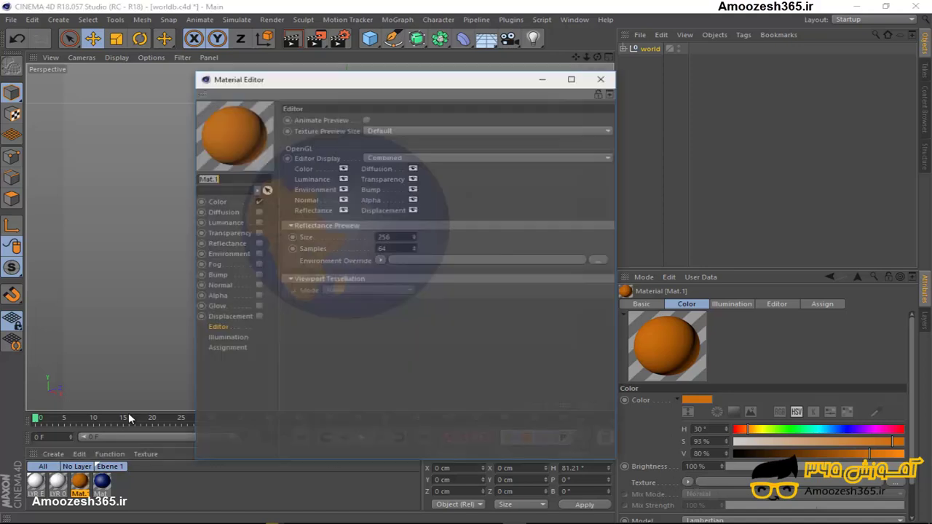
left_click_drag(358, 72, 404, 38)
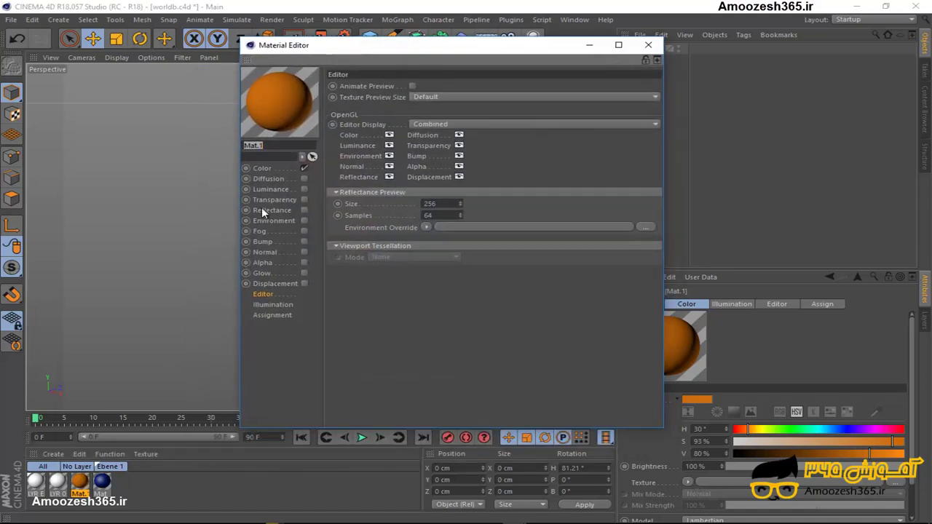
left_click(271, 169)
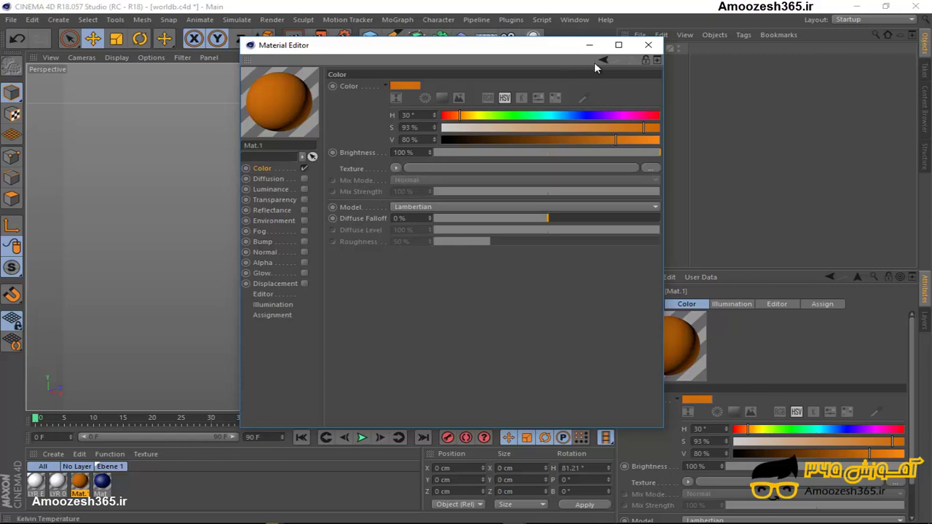
left_click(649, 45)
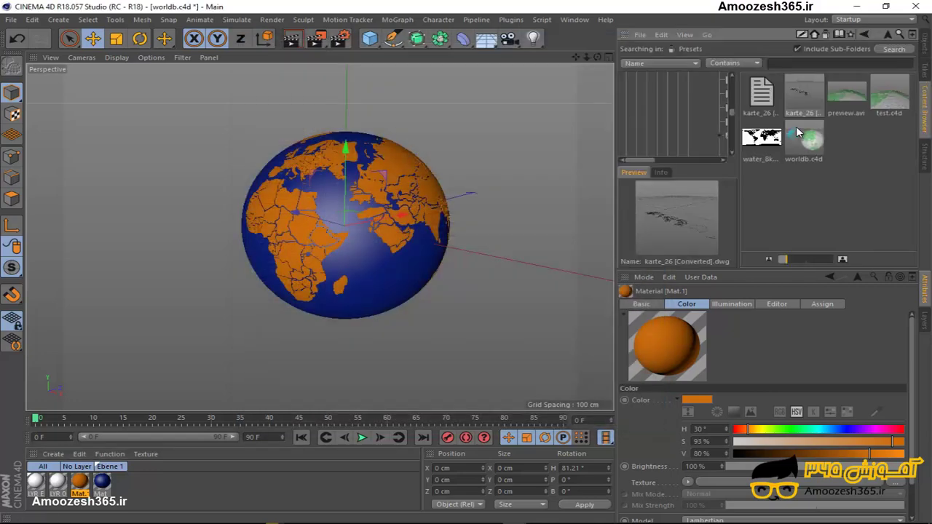
Browse the Presets library's BodyPaint Brushes folder, then return to the library's top level
left_click(888, 34)
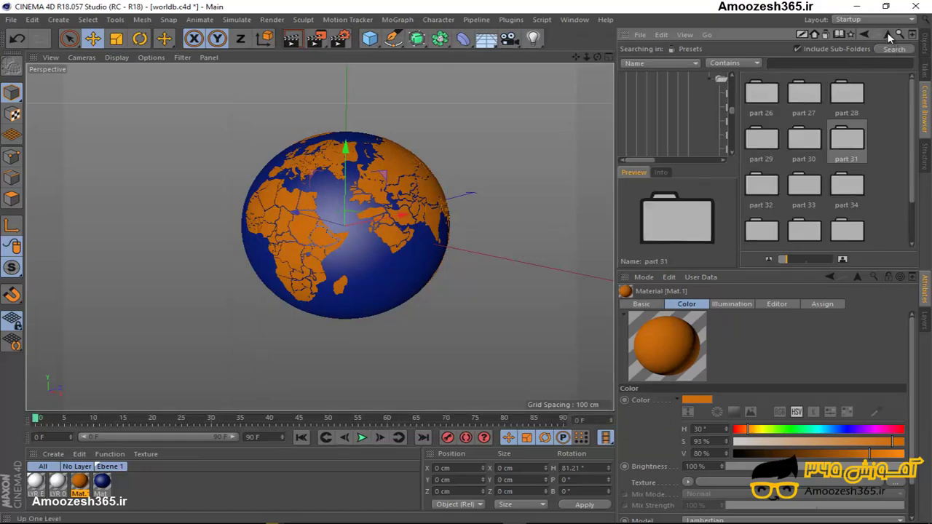
left_click(887, 35)
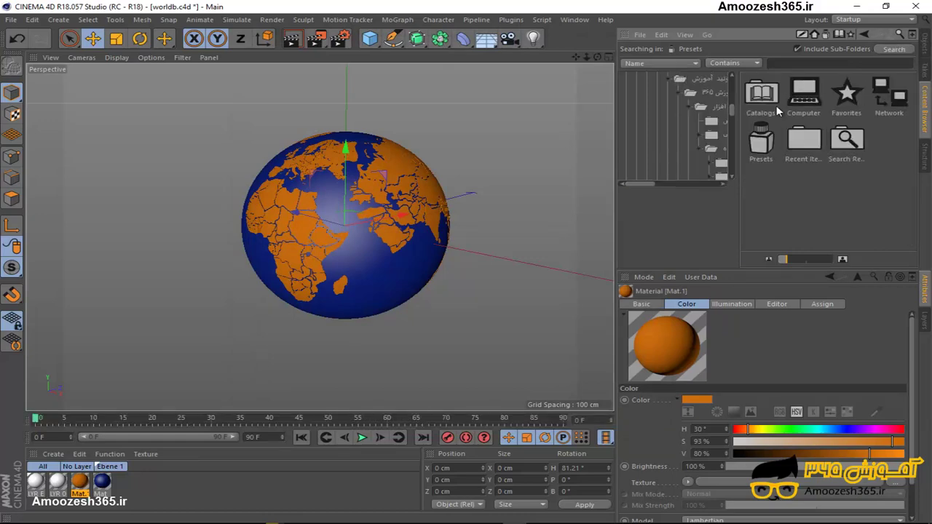
double_click(763, 142)
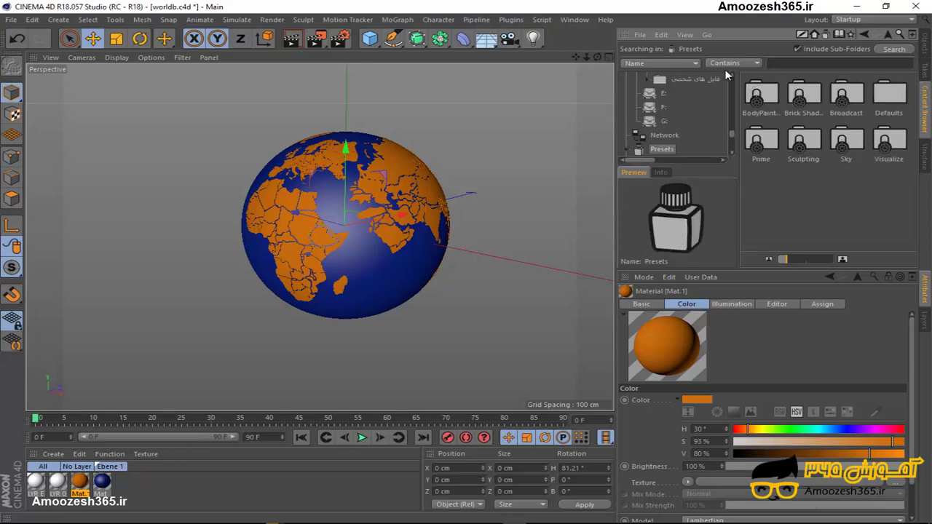
double_click(754, 99)
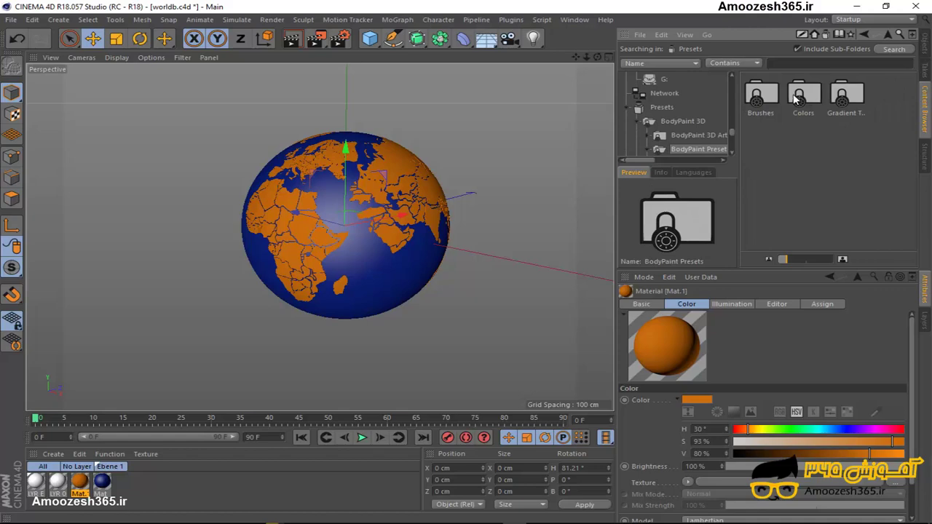
left_click(769, 101)
double_click(769, 100)
left_click(888, 34)
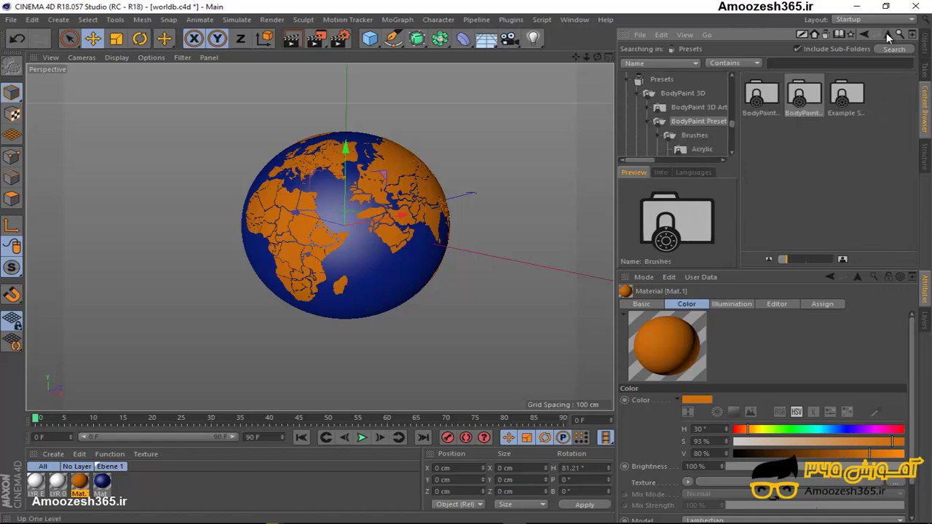
left_click(888, 35)
left_click(888, 34)
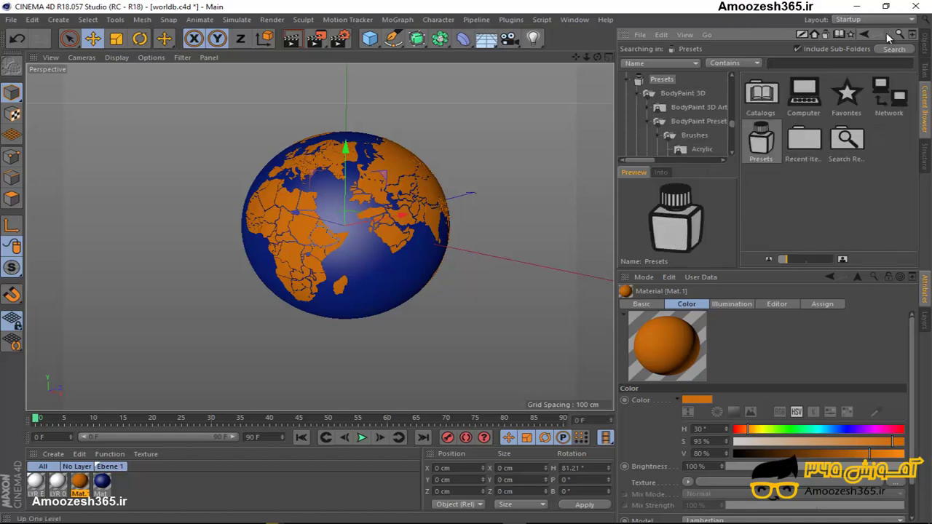
Open Presets > Prime > Example Scenes, peek into Ambient Occlusion, and go back up
double_click(776, 149)
double_click(761, 147)
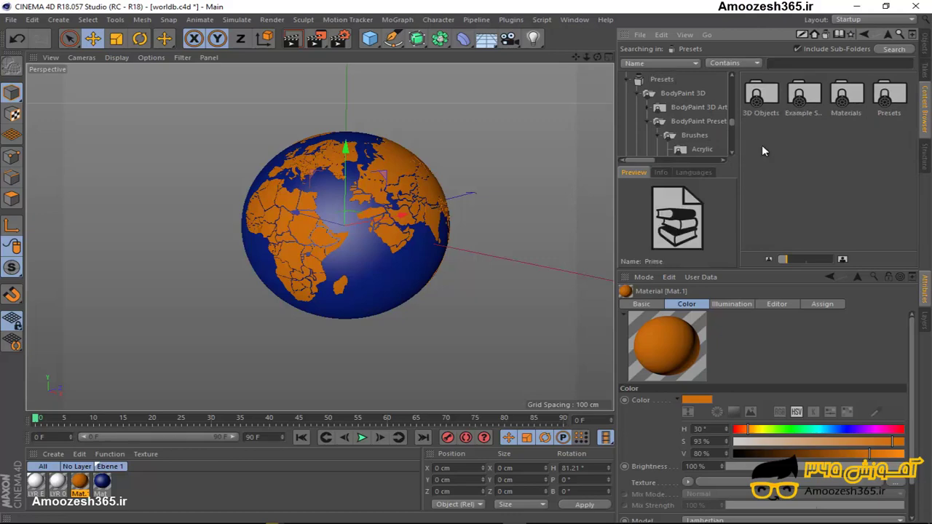
double_click(801, 101)
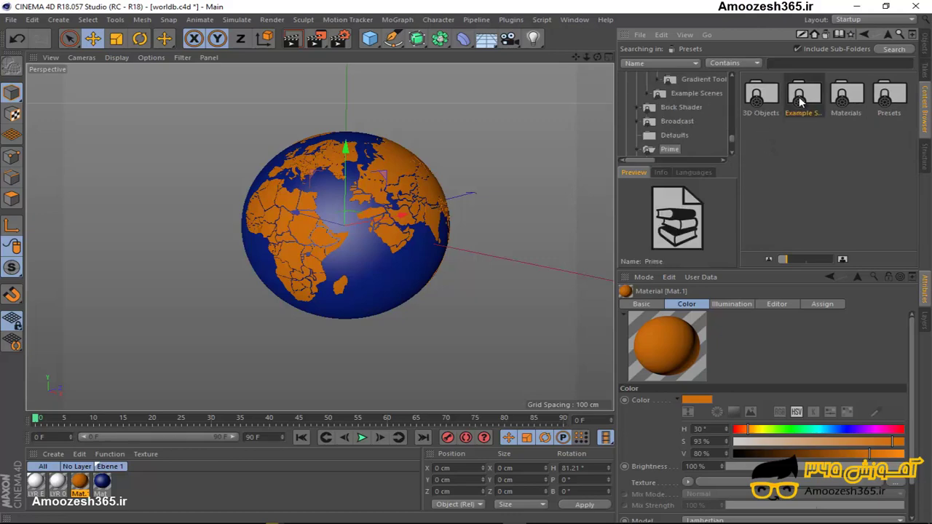
double_click(773, 100)
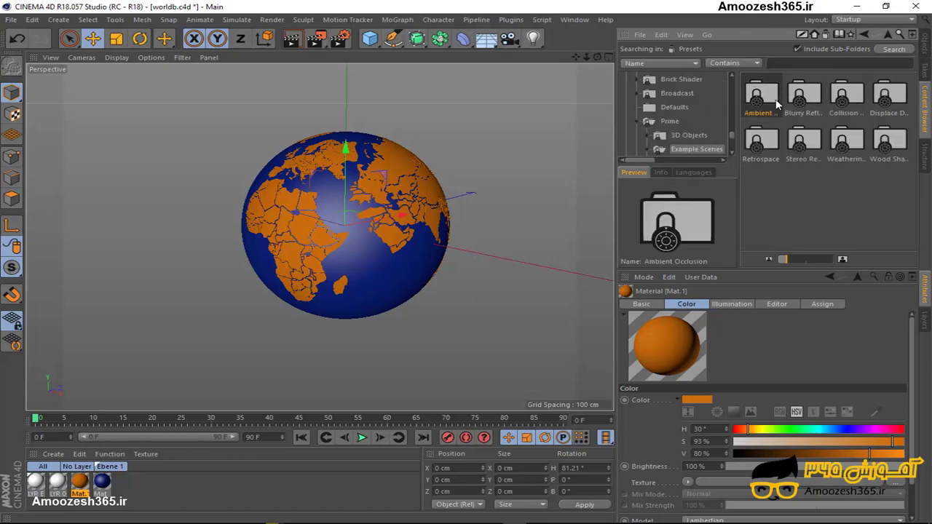
left_click(886, 33)
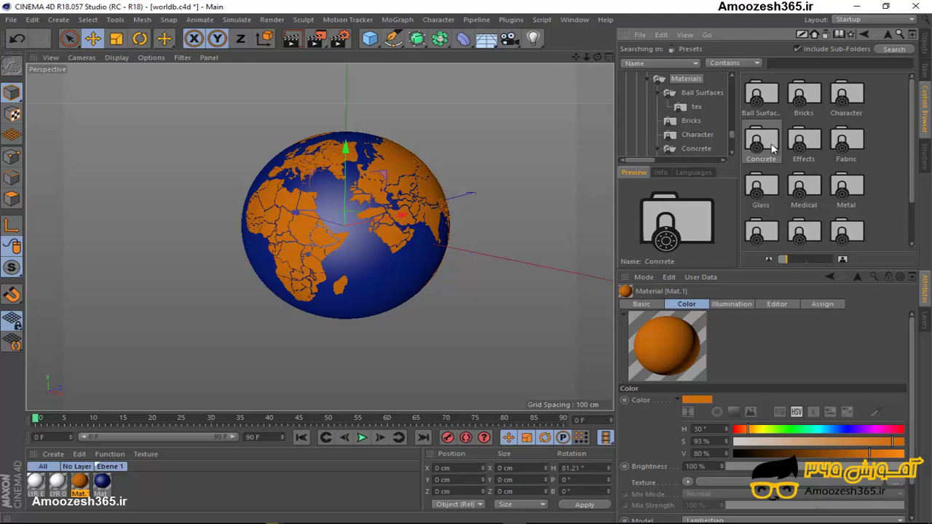
Open Prime's Concrete materials folder and its tex image subfolder
left_click(758, 147)
double_click(758, 147)
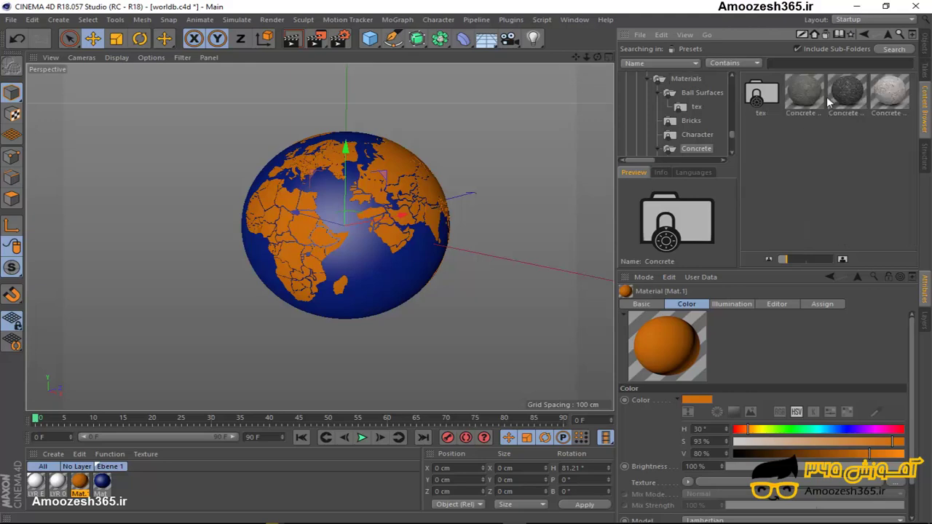
double_click(770, 93)
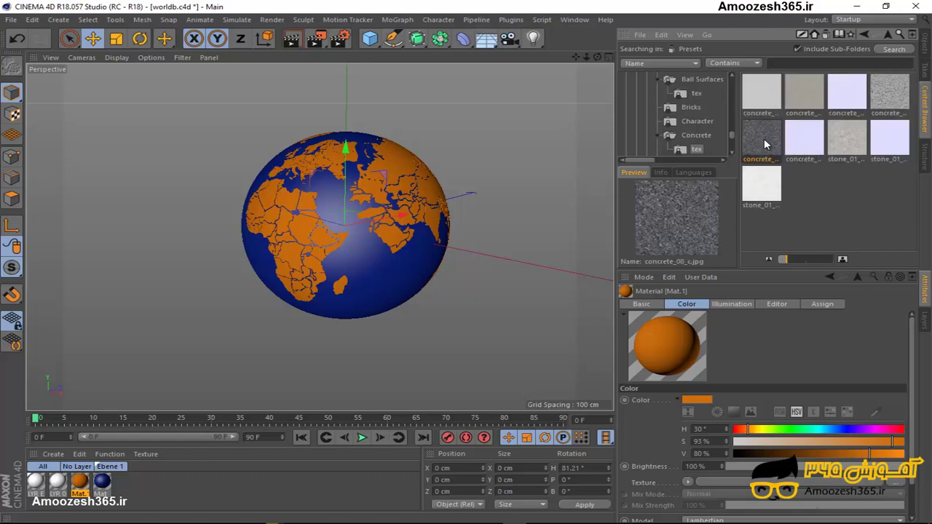
Preview concrete_08_c.jpg in Picture Viewer, then close it and return to the Concrete presets
double_click(765, 144)
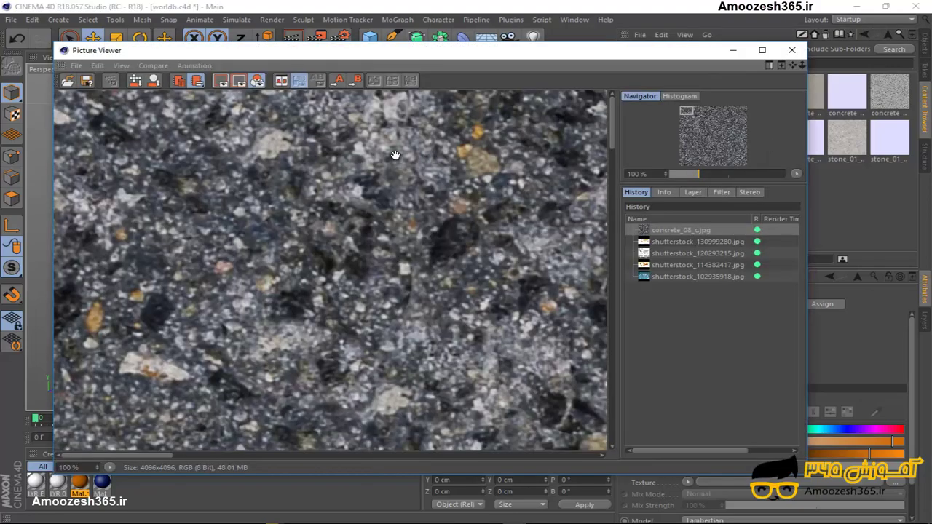
scroll(397, 220, "down", 2)
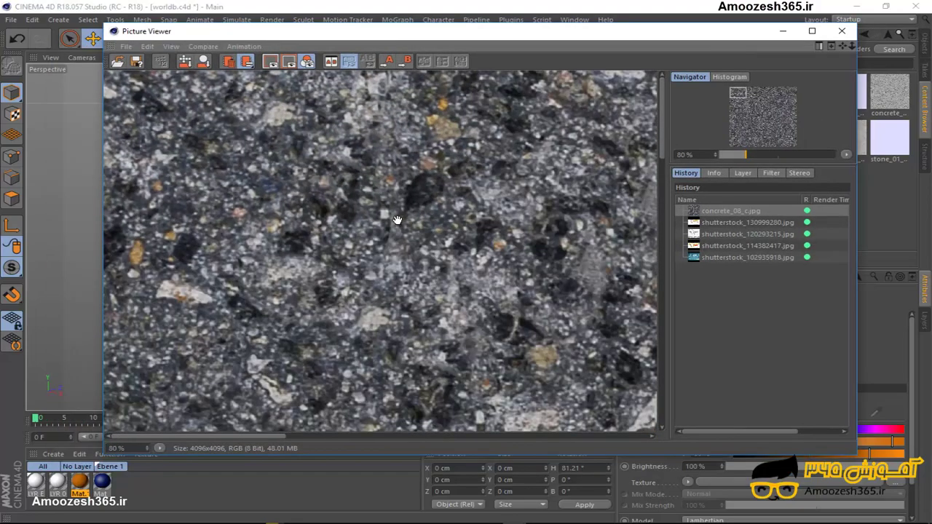
scroll(397, 220, "down", 1)
scroll(396, 220, "down", 1)
scroll(398, 222, "down", 1)
scroll(398, 225, "down", 2)
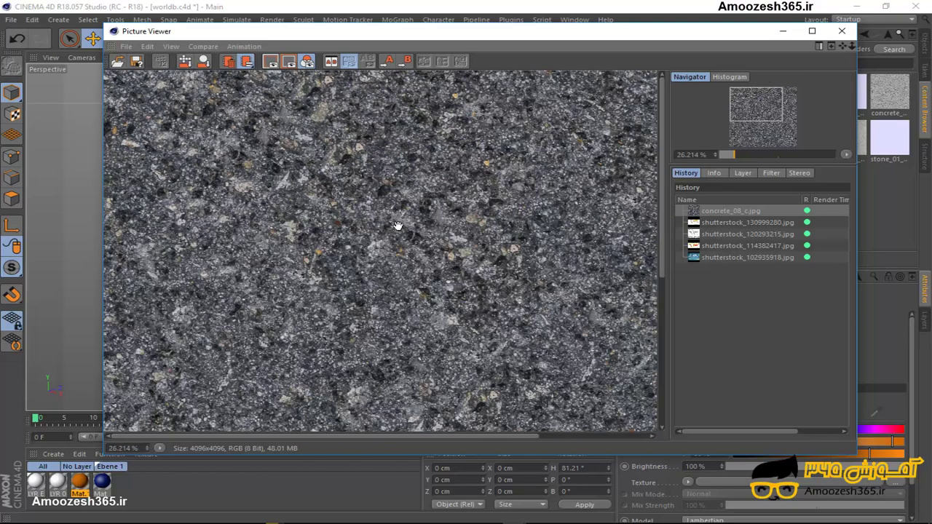
scroll(397, 225, "down", 1)
scroll(397, 225, "down", 2)
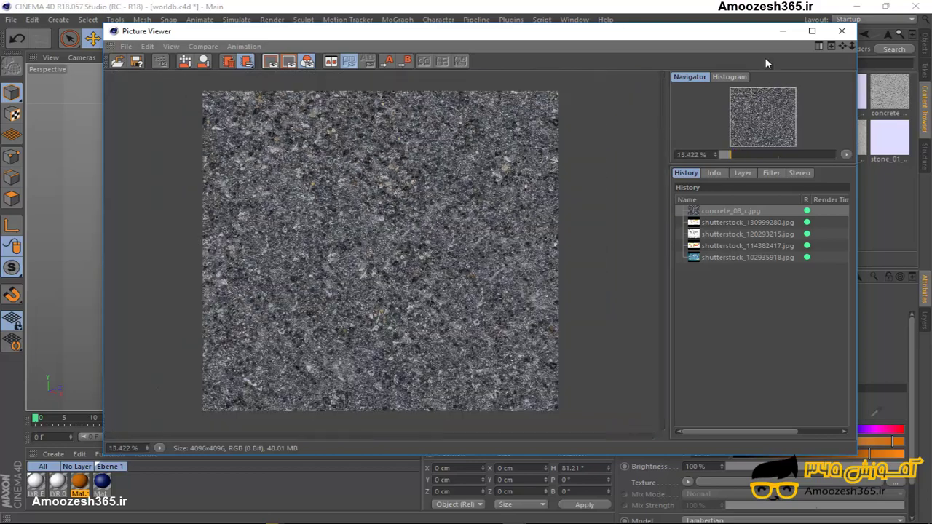
left_click(843, 31)
left_click(888, 37)
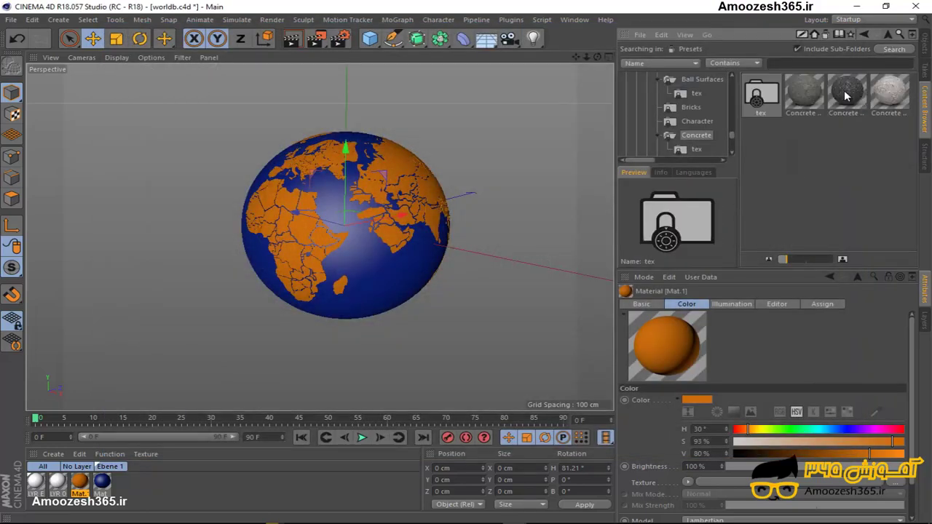
Apply the Concrete 02 - Textured preset to Mat.1 and adjust its colour saturation and brightness toward dark brown
left_click(846, 94)
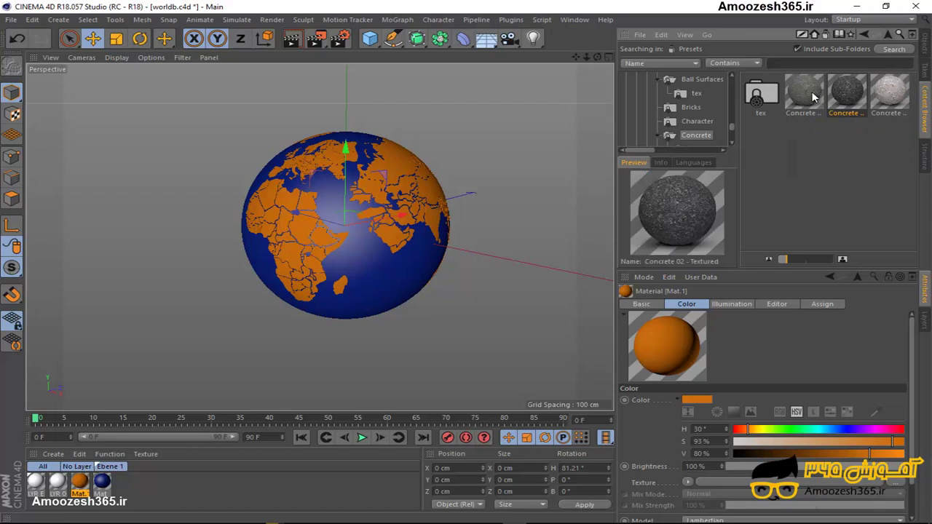
left_click(814, 97)
left_click(840, 93)
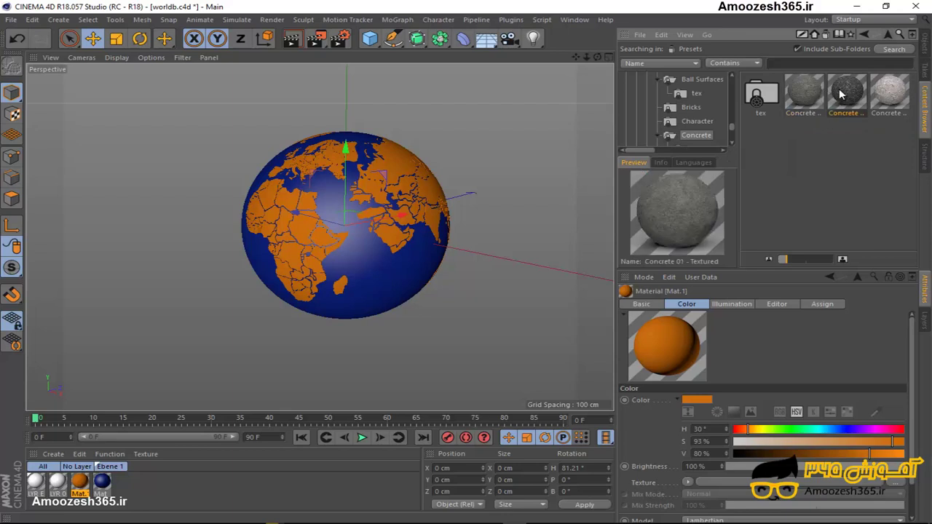
left_click_drag(847, 91, 80, 482)
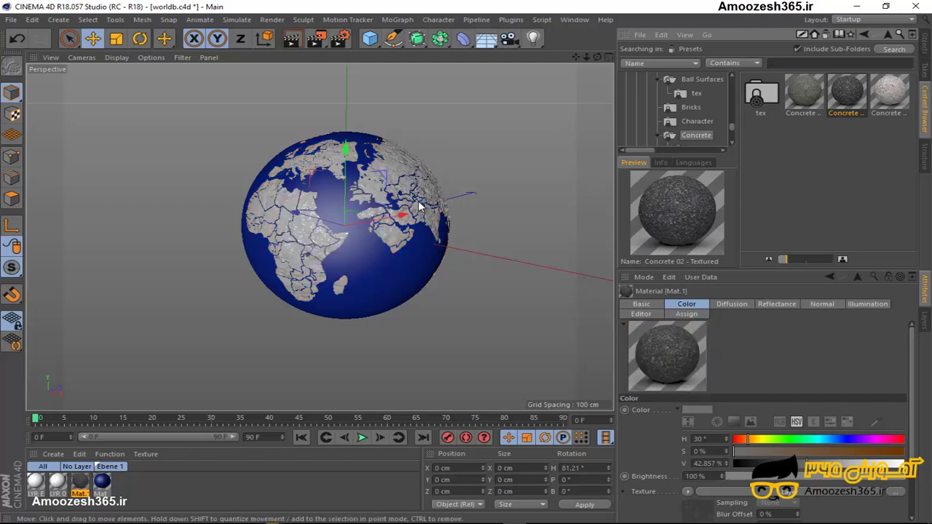
left_click_drag(819, 458, 845, 455)
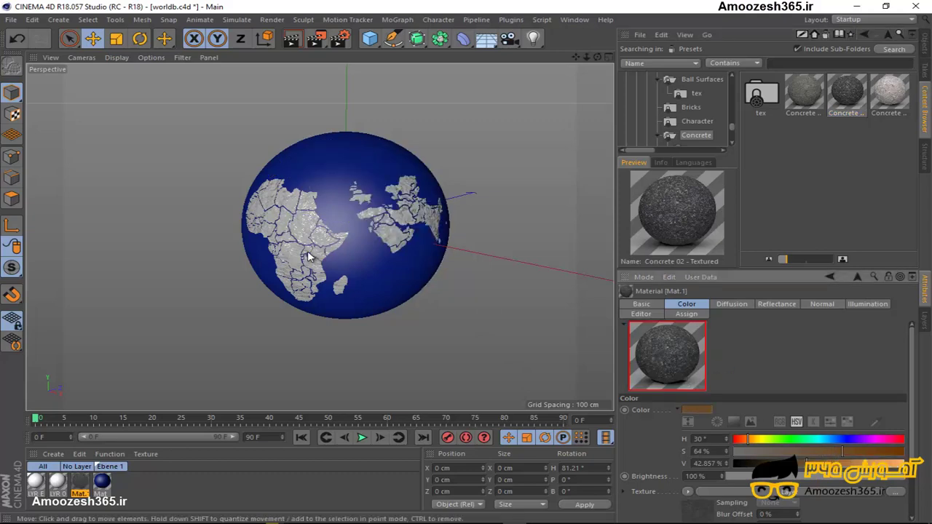
left_click(813, 464)
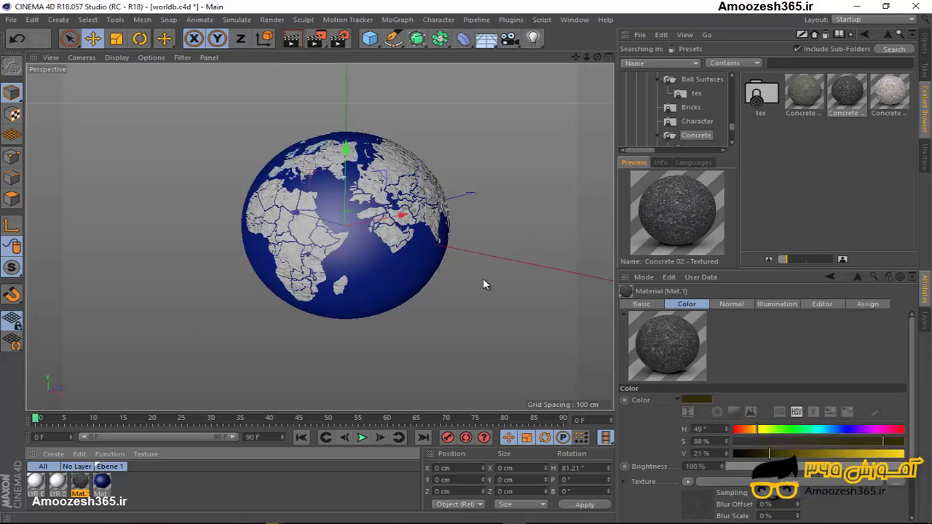
Load soil texture.jpg as Mat.1's Color texture, copying it to the project, then close the editor
double_click(82, 485)
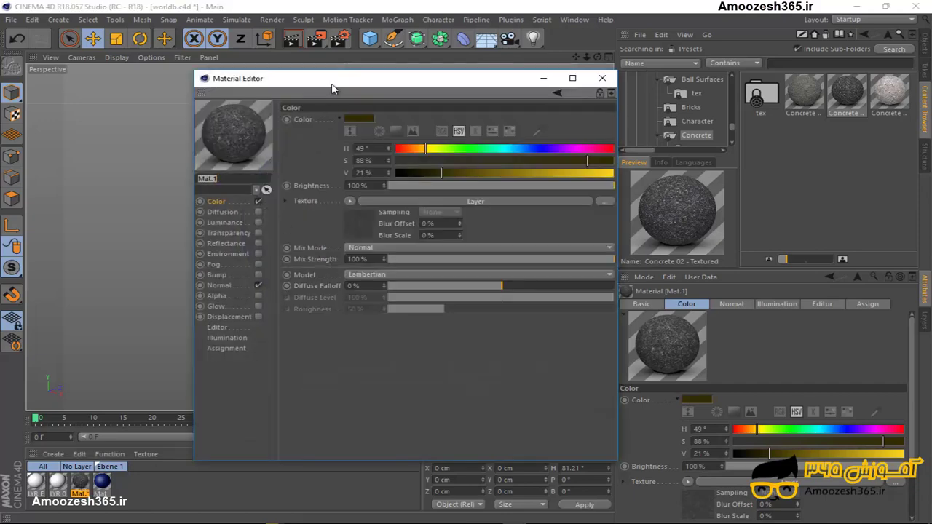
left_click_drag(332, 88, 365, 106)
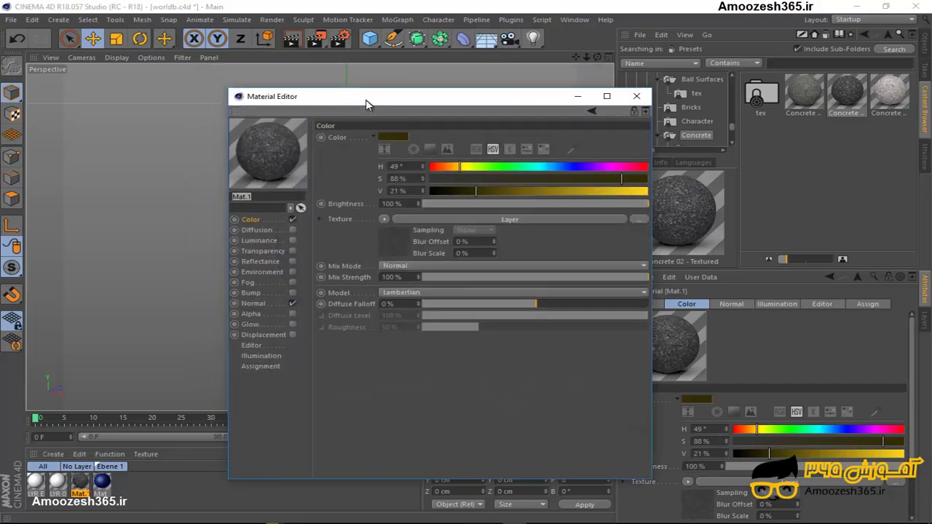
left_click(385, 221)
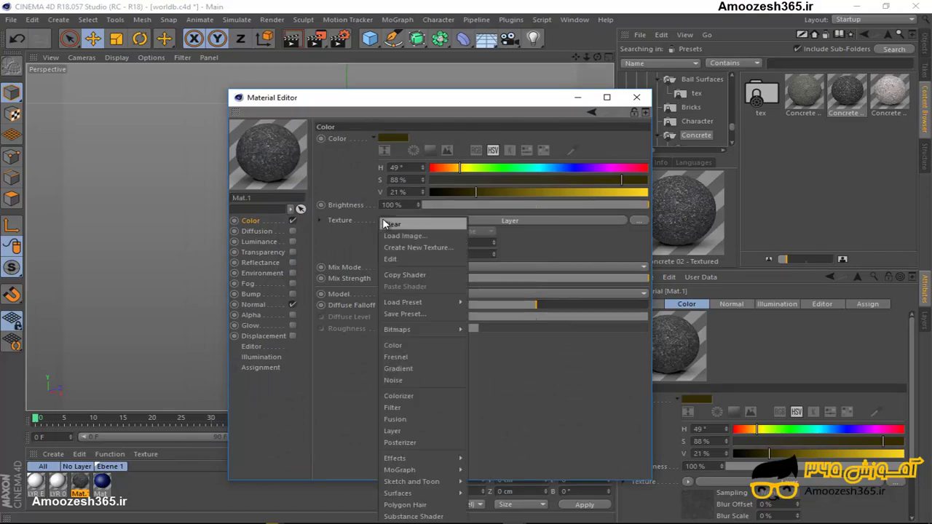
left_click(383, 219)
left_click(382, 218)
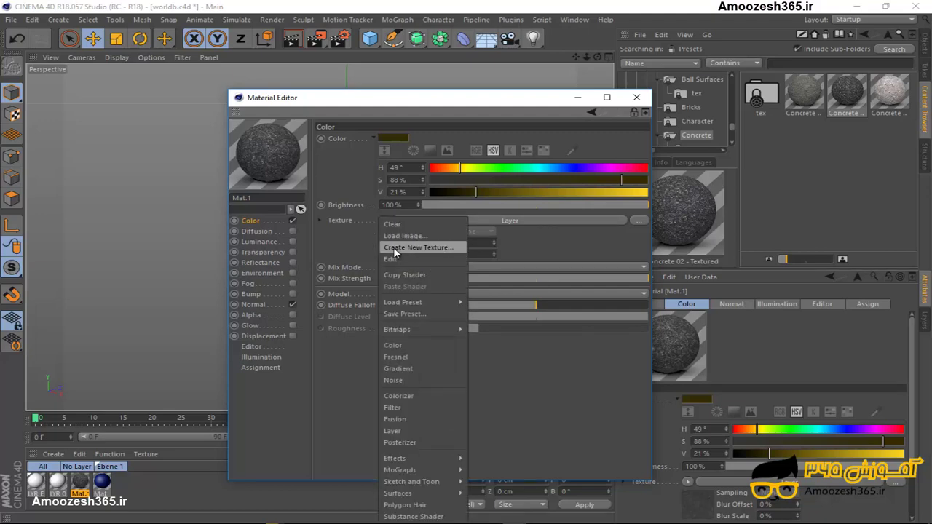
left_click(403, 235)
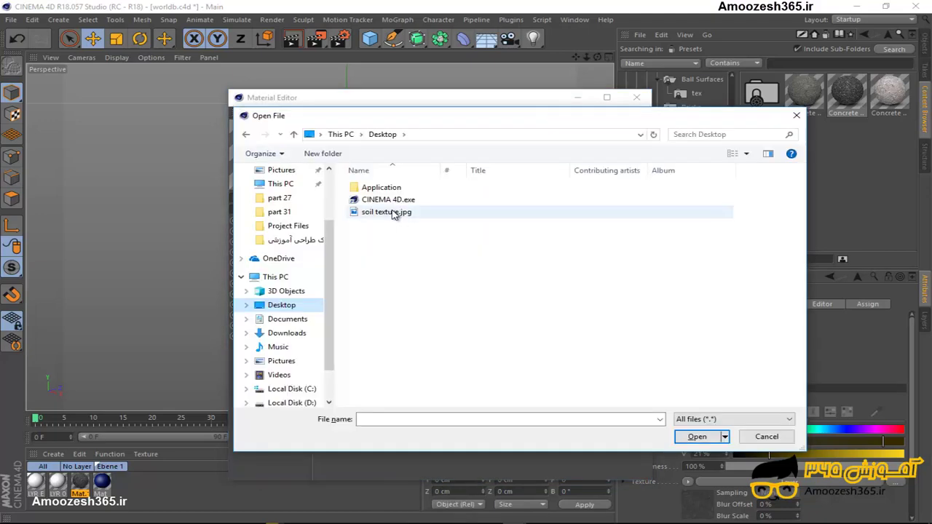
double_click(395, 212)
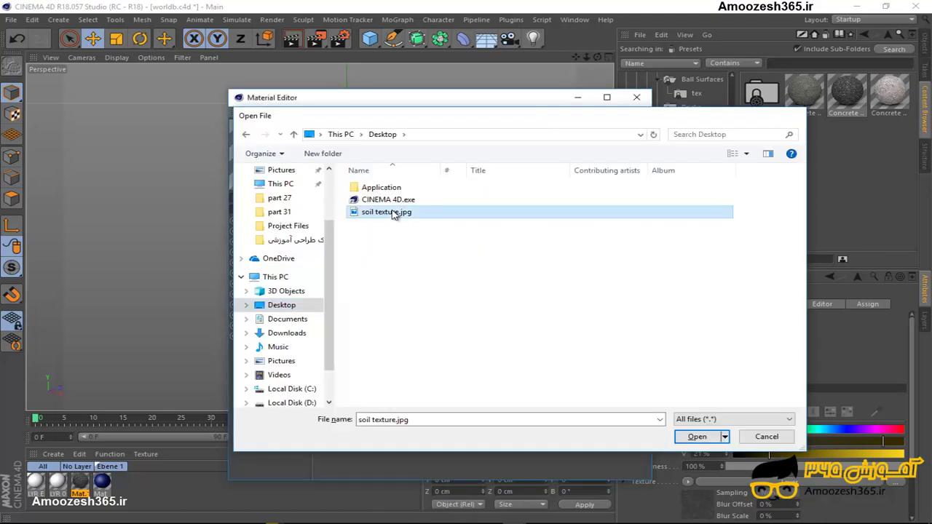
key("Return")
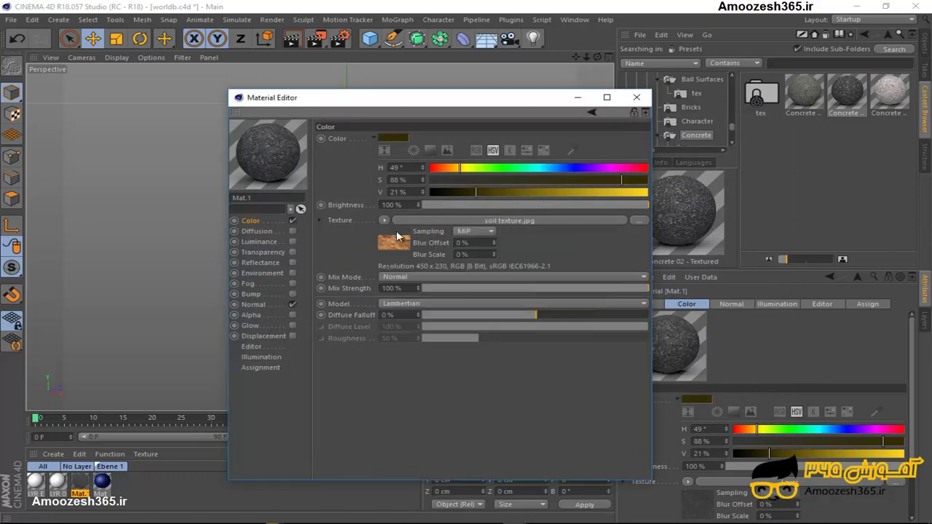
mouse_move(474, 95)
left_mouse_down()
mouse_move(583, 94)
mouse_move(543, 90)
left_mouse_up()
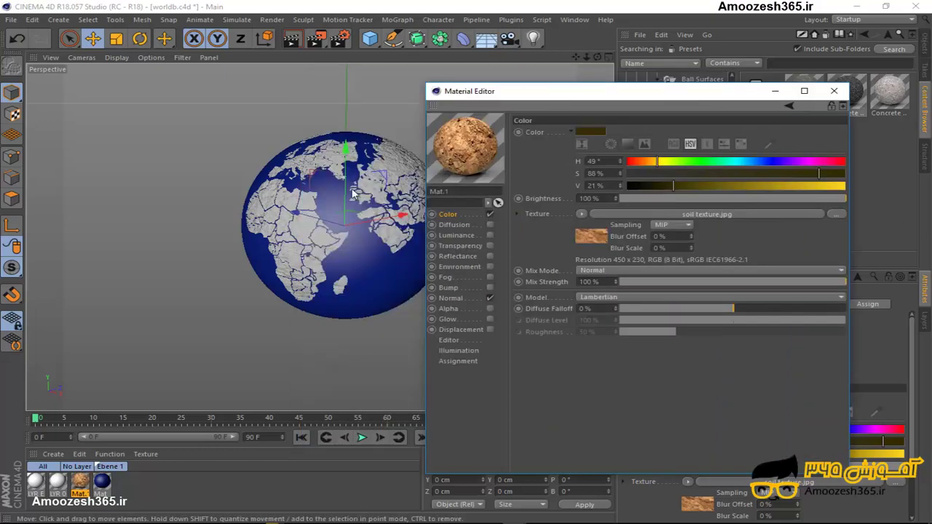
left_click_drag(407, 82, 530, 91)
left_click_drag(640, 98, 634, 89)
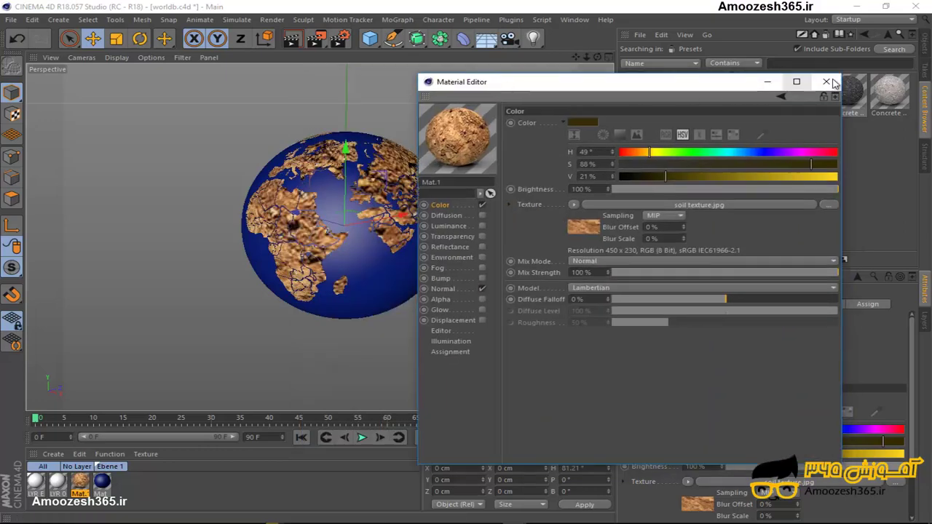
key("alt+F4")
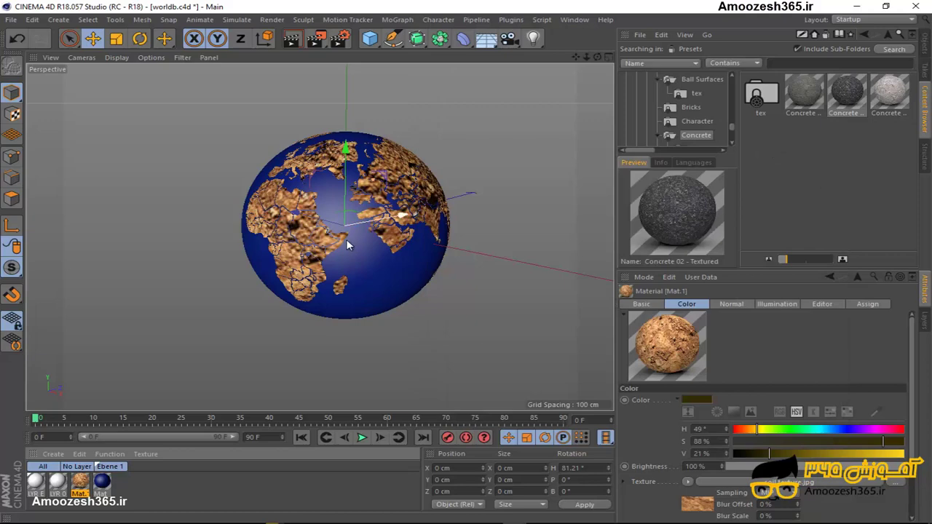
Deselect the globe and return the Content Browser to the preset library's top level
left_click(594, 65)
left_click(599, 56)
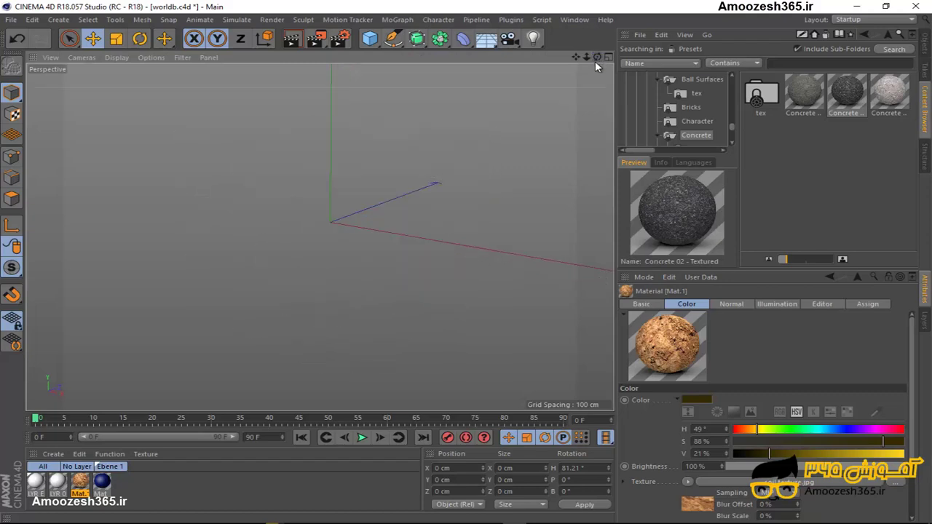
left_click(888, 35)
left_click(888, 35)
left_click(889, 35)
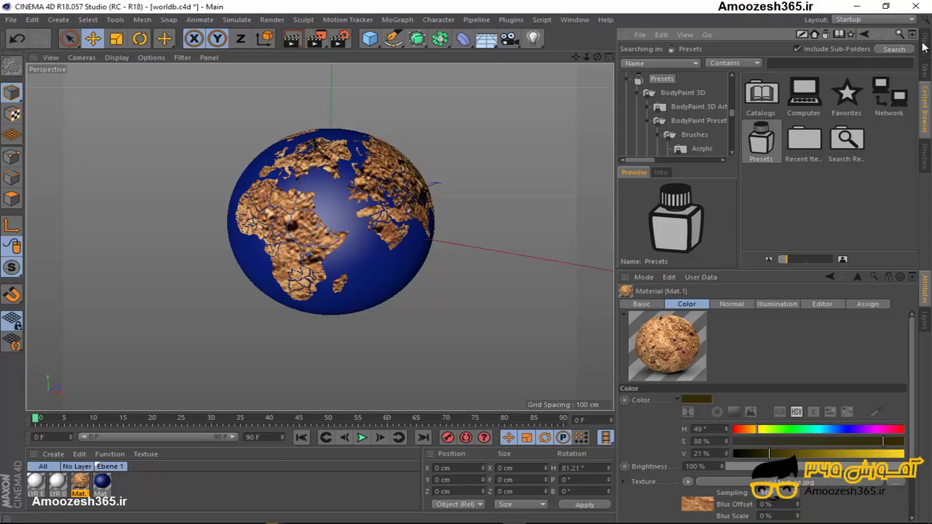
Expand the world group in the Objects list and inspect Boole.13, .14, .12, .9, .6, .1, .5 and Boole
left_click(925, 45)
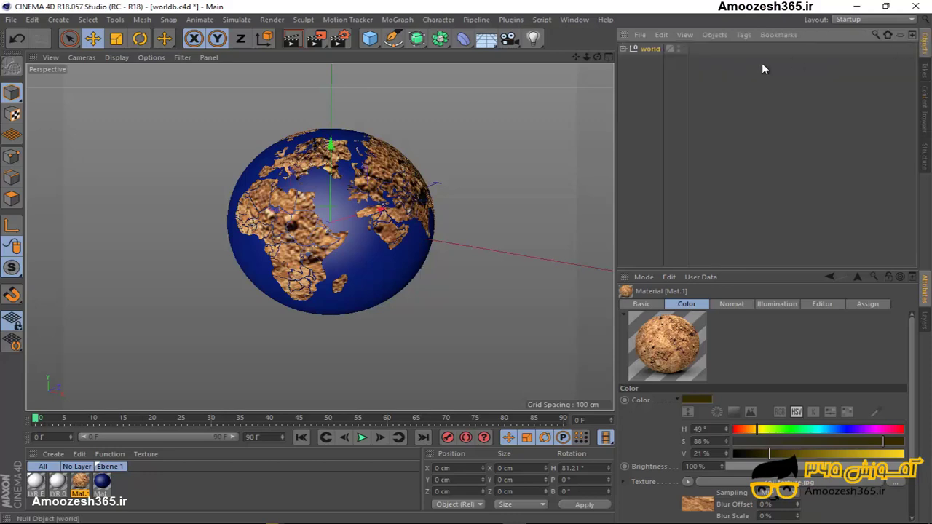
left_click(624, 48)
left_click(654, 85)
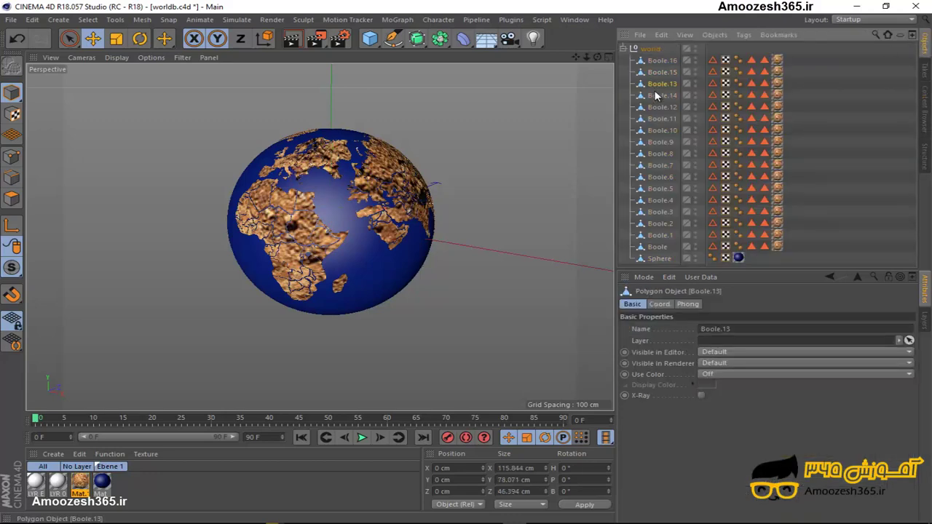
left_click(657, 97)
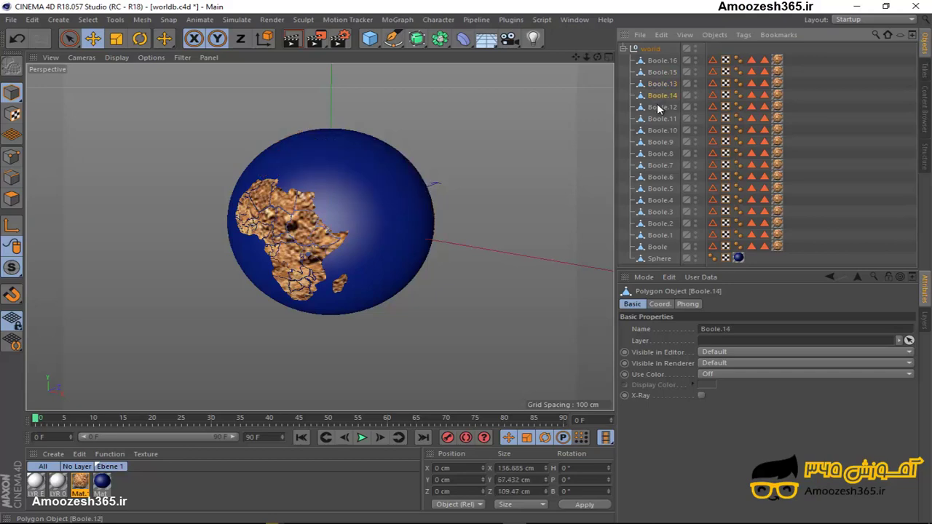
left_click(658, 108)
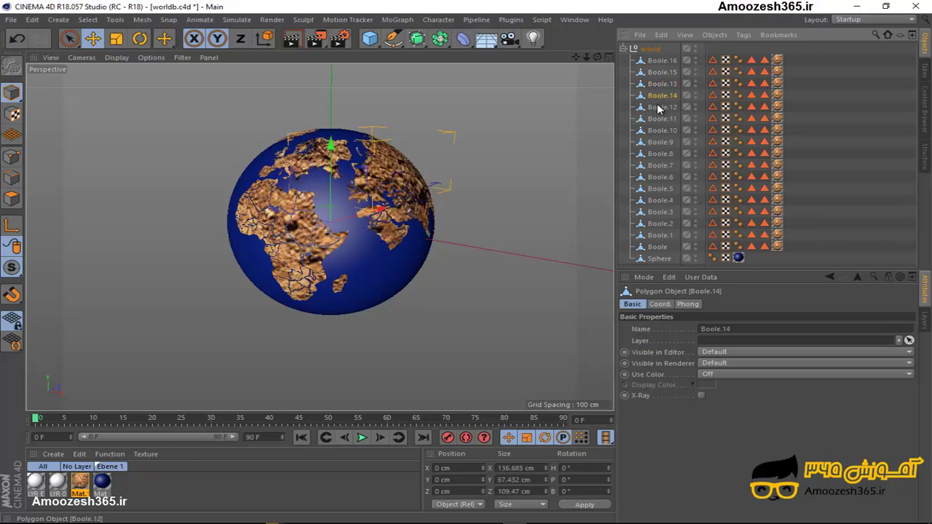
left_click(658, 142)
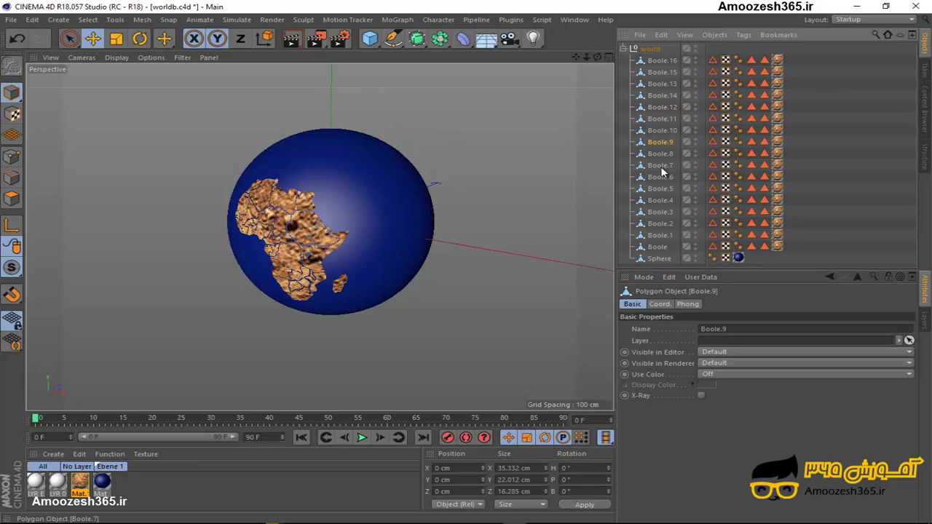
left_click(660, 177)
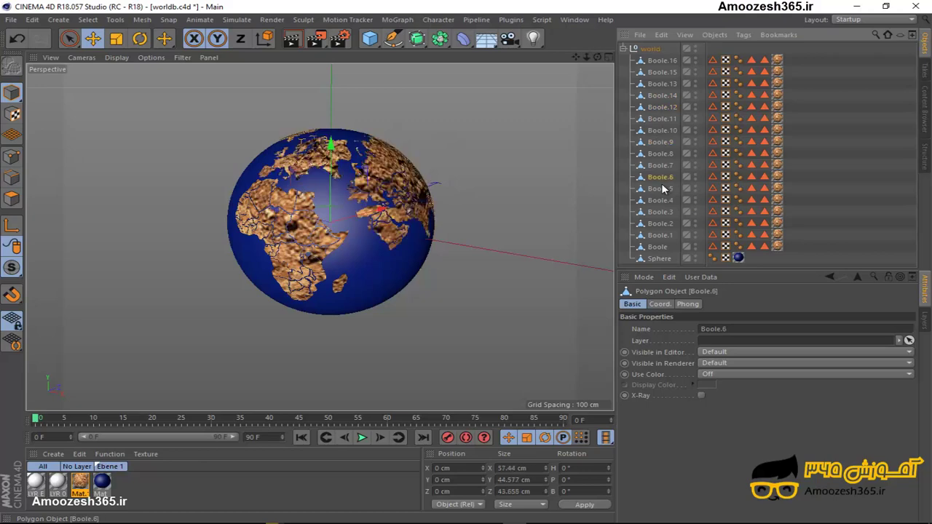
left_click(658, 235)
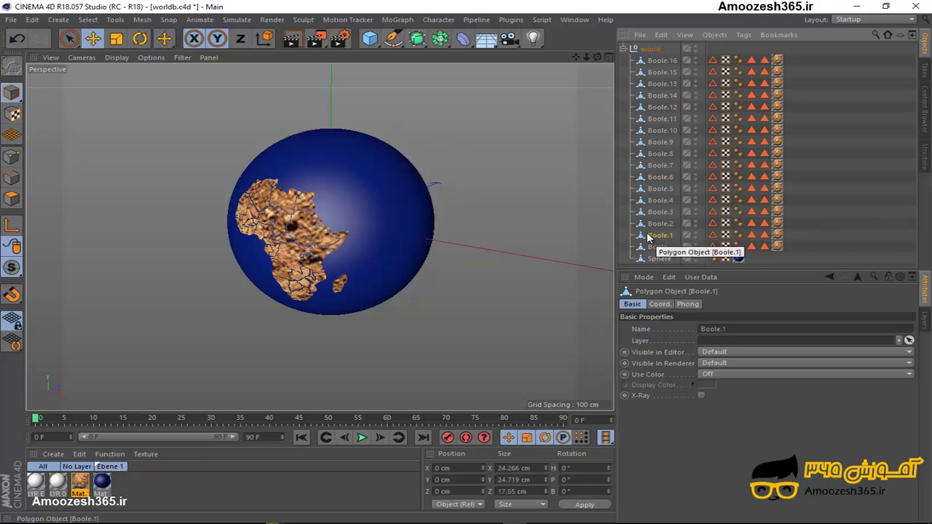
left_click(659, 188)
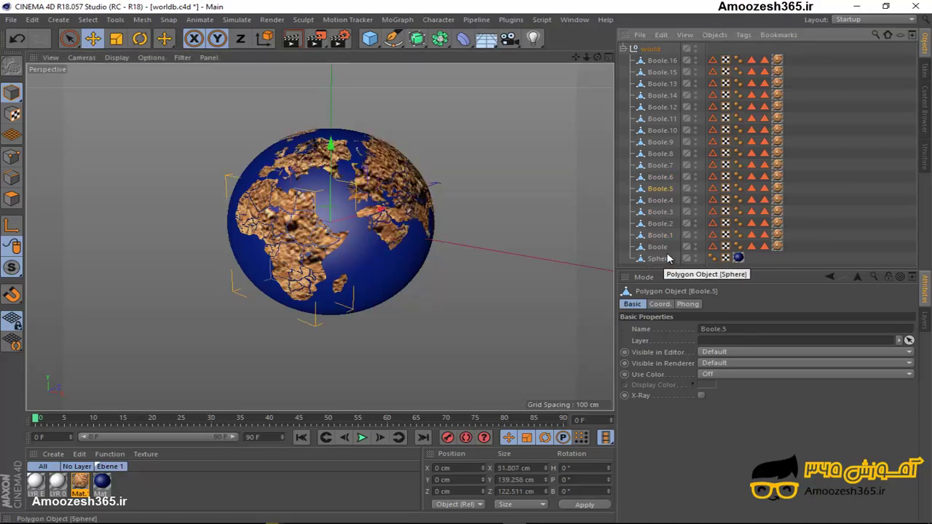
left_click(657, 248)
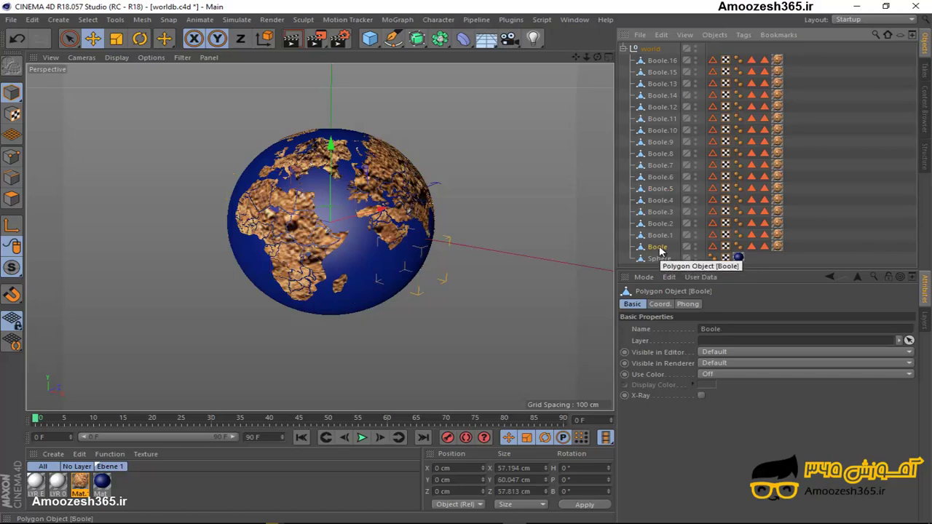
From the Boole piece's texture tag, load Pictures/3.jpg as the colour texture and copy it to the project
left_click(778, 246)
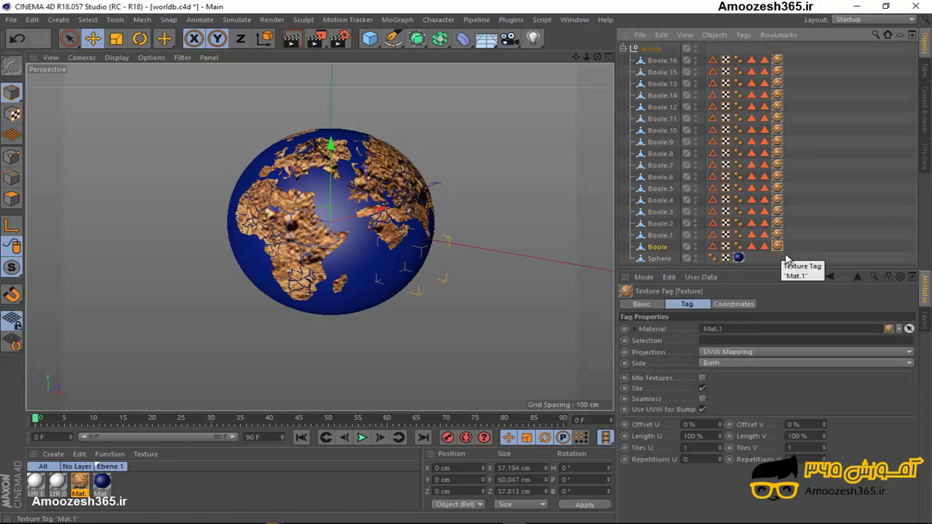
left_click(900, 329)
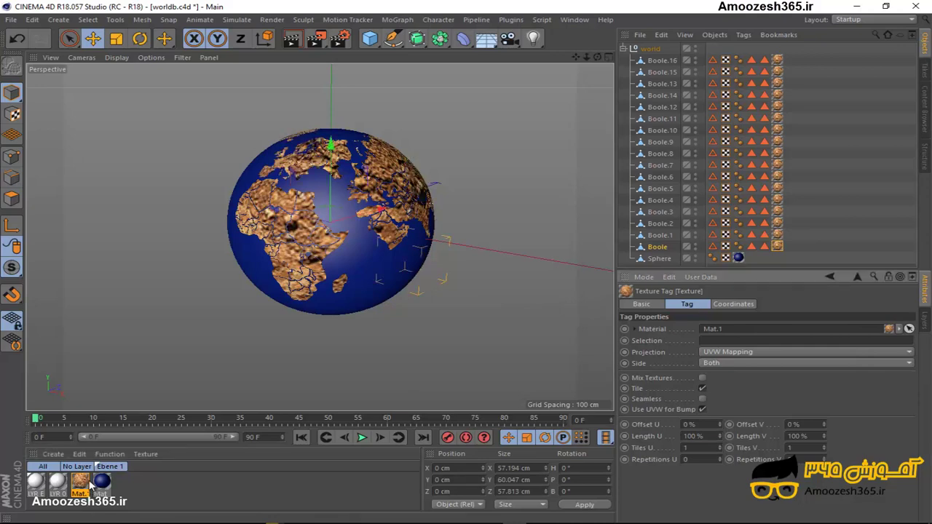
left_click(633, 328)
scroll(682, 400, "down", 3)
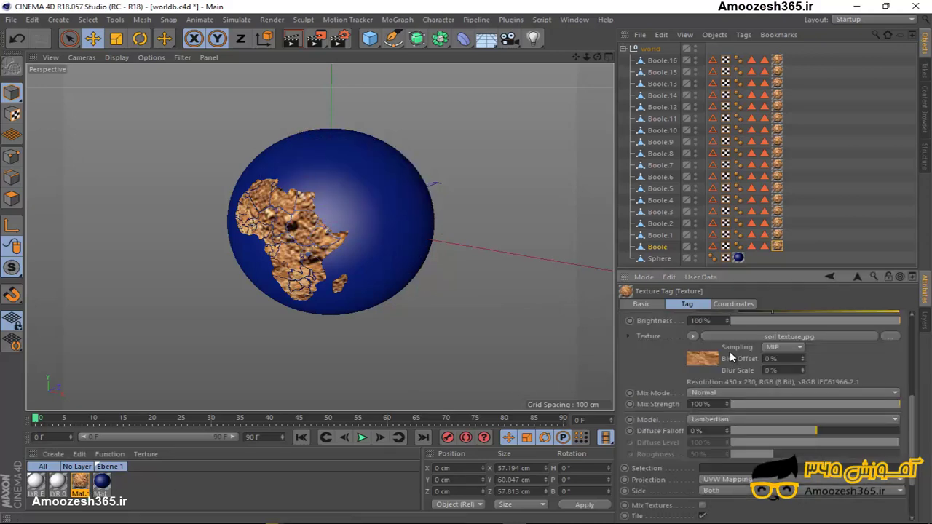
left_click(694, 337)
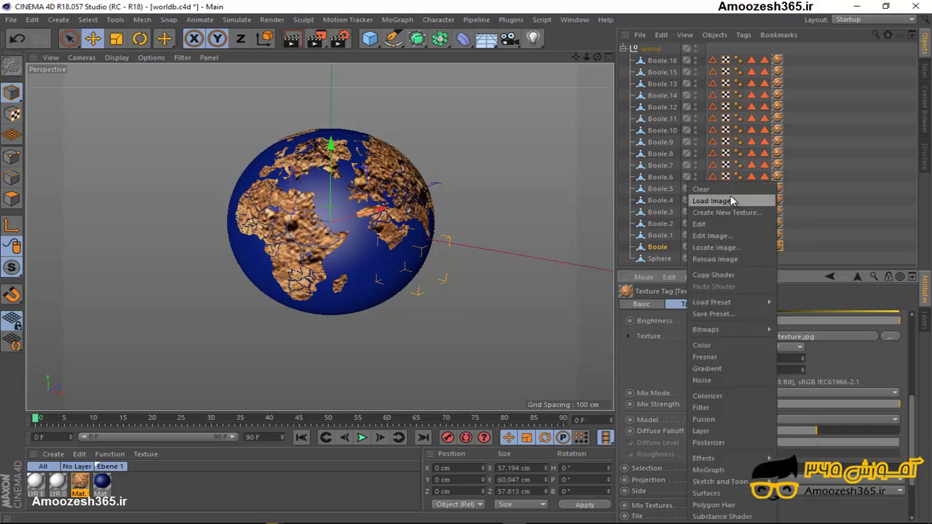
left_click(731, 200)
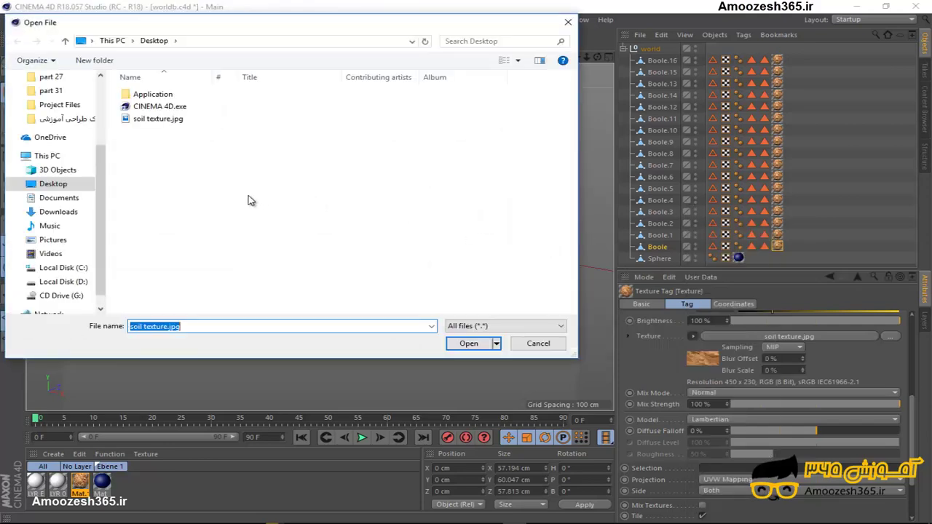
left_click(61, 200)
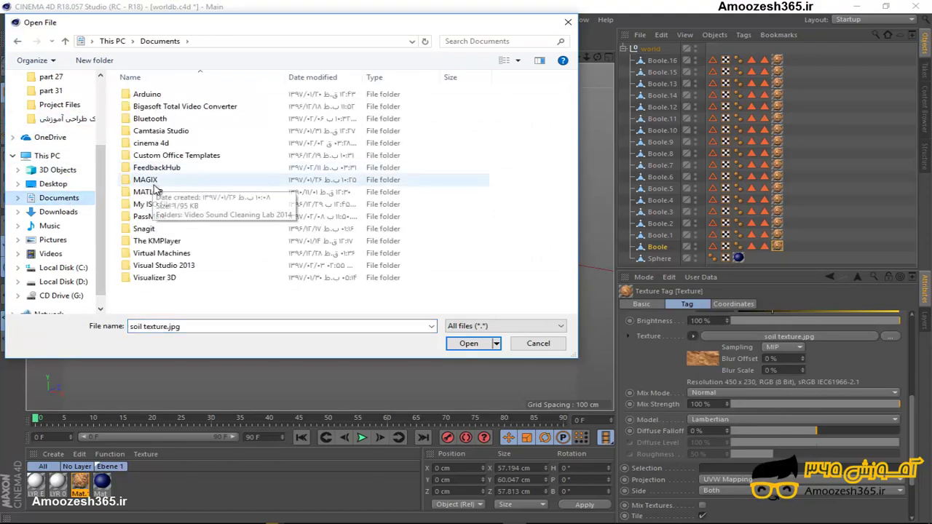
left_click(54, 239)
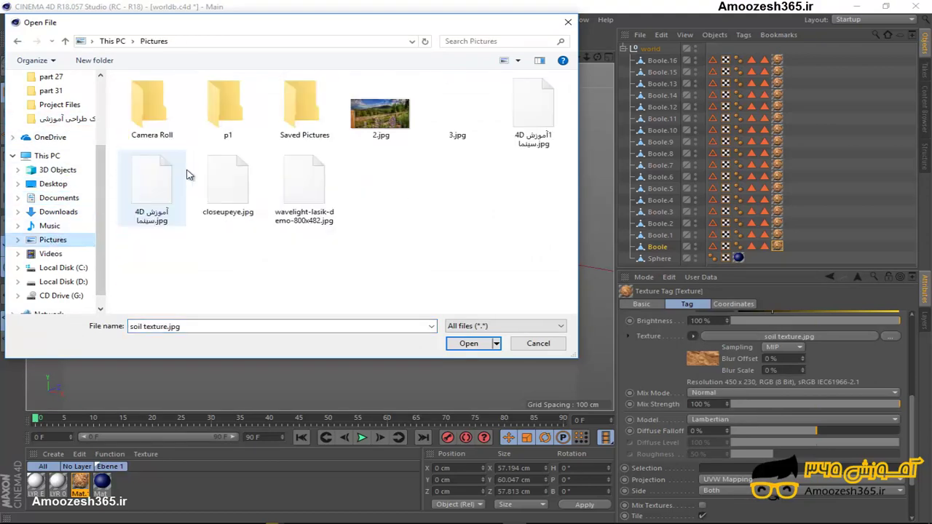
double_click(461, 108)
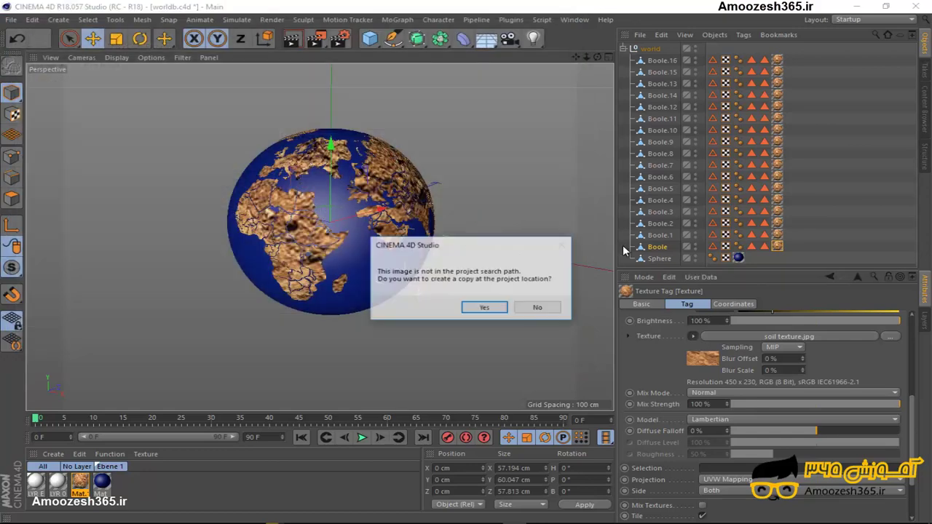
left_click(483, 307)
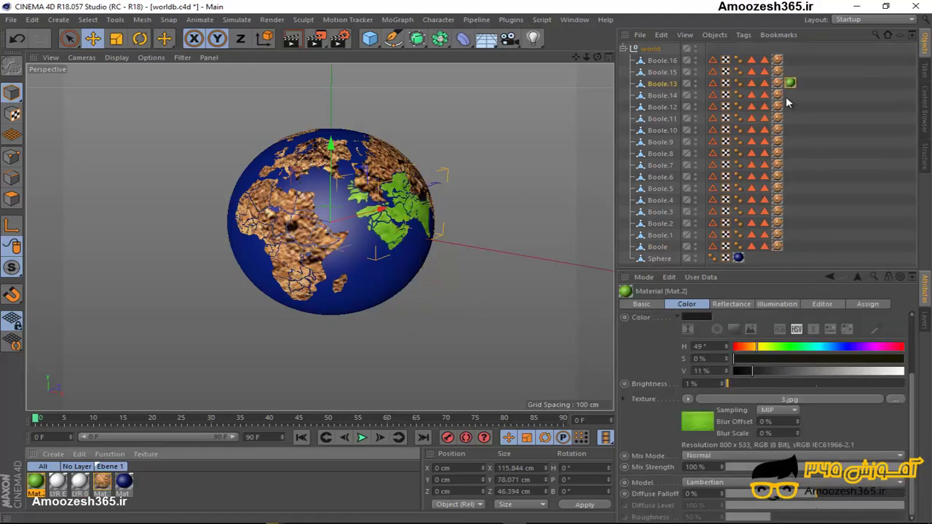
Undo a stray change, then set Mat.2's Color brightness from 1% to 31%
left_click(697, 91)
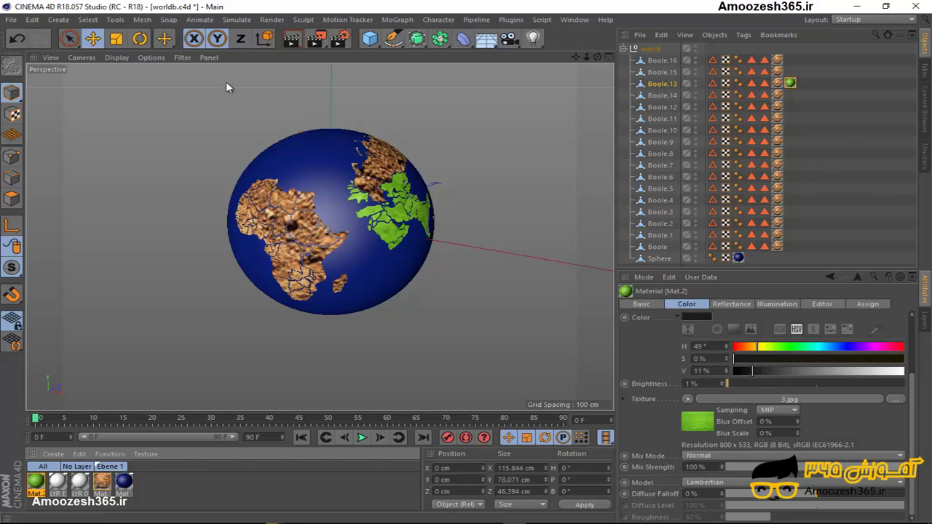
key("ctrl+z")
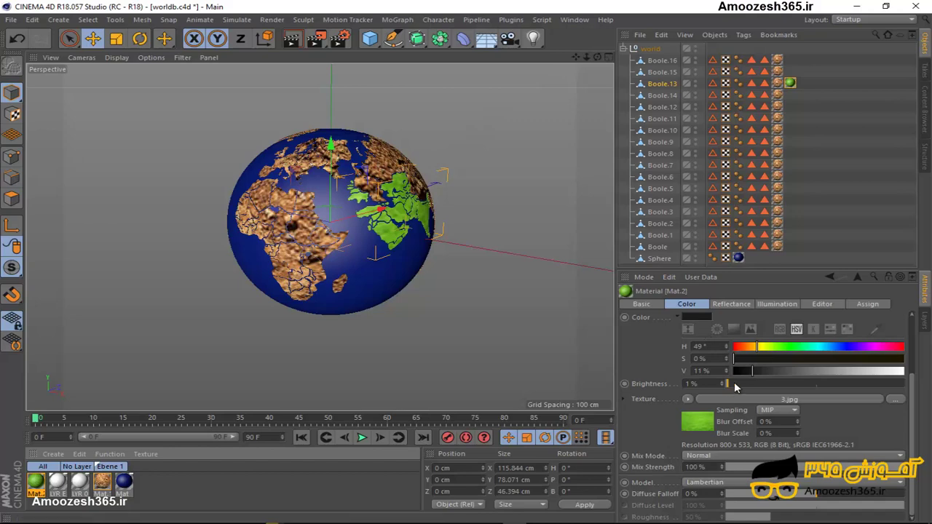
left_click_drag(735, 383, 781, 383)
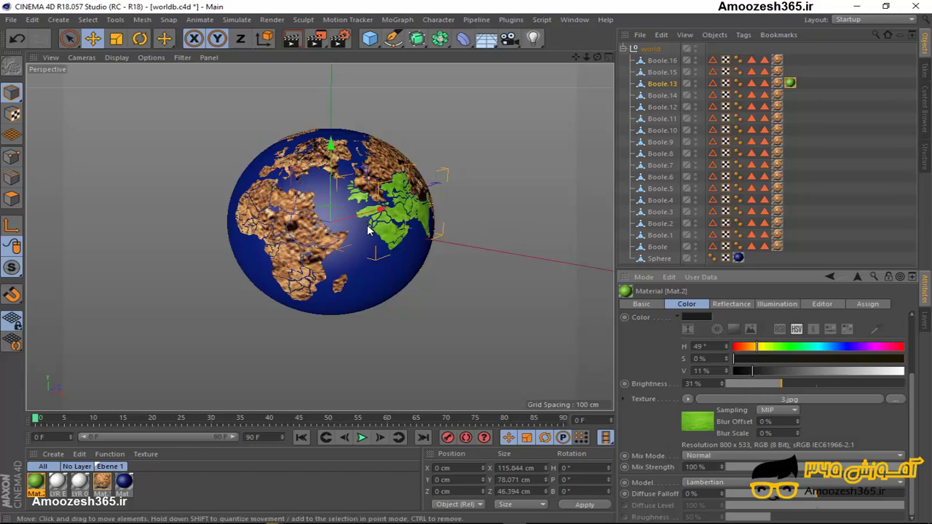
Clear the material selection, select Boole.16 and the world null, then collapse the world group
left_click_drag(462, 261, 393, 357, "alt")
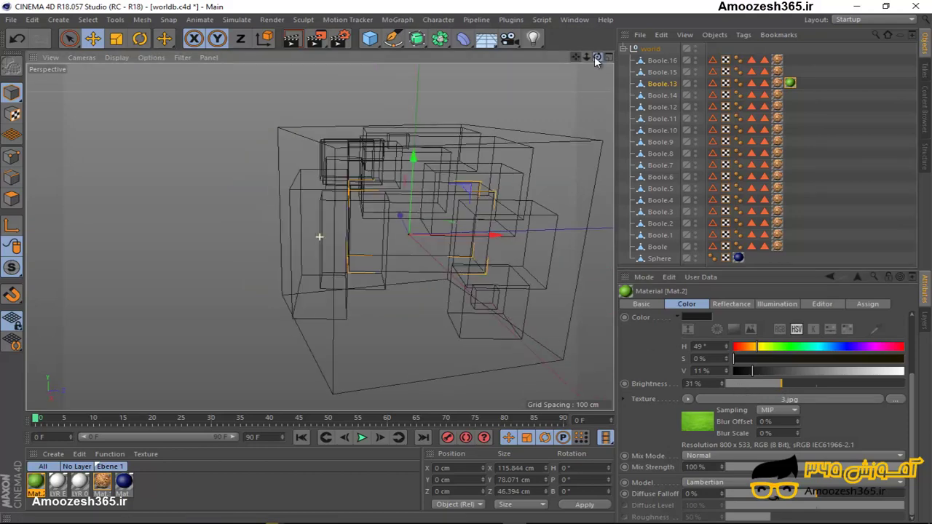
left_click(314, 495)
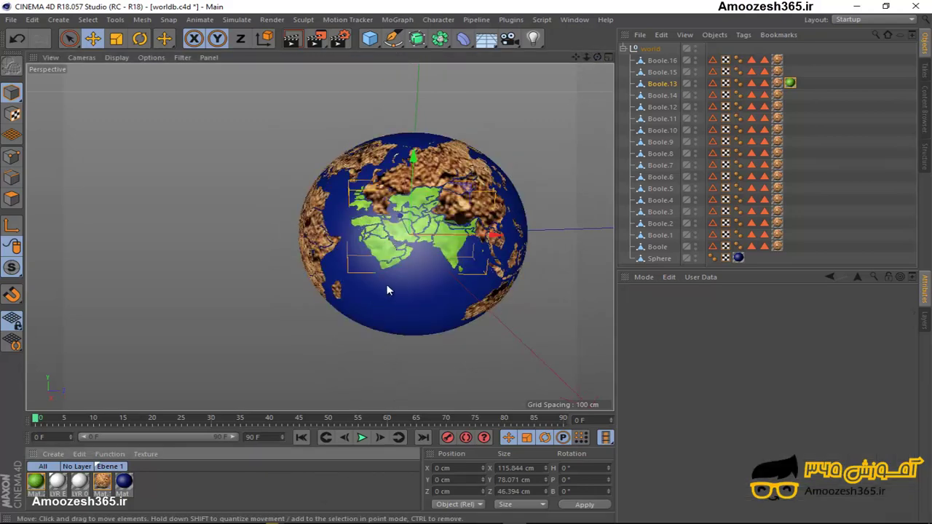
left_click(655, 60)
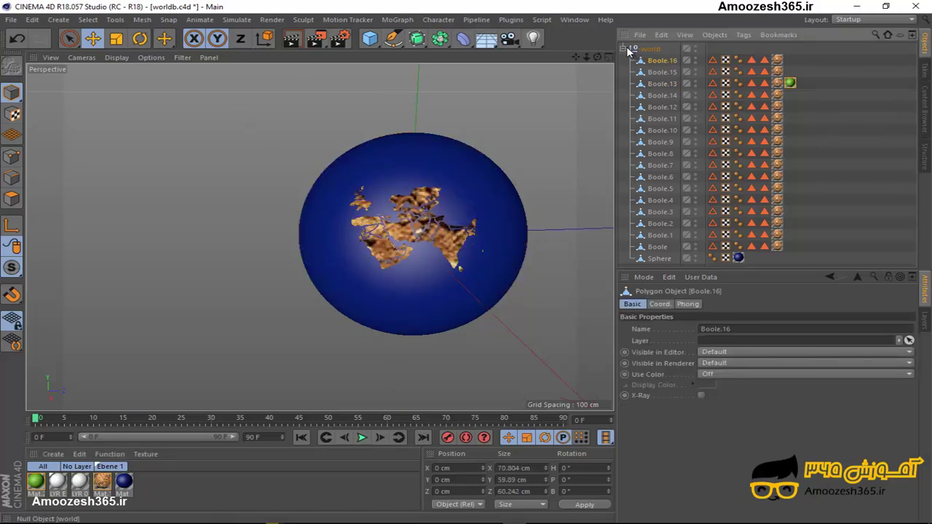
left_click(630, 49)
left_click(623, 49)
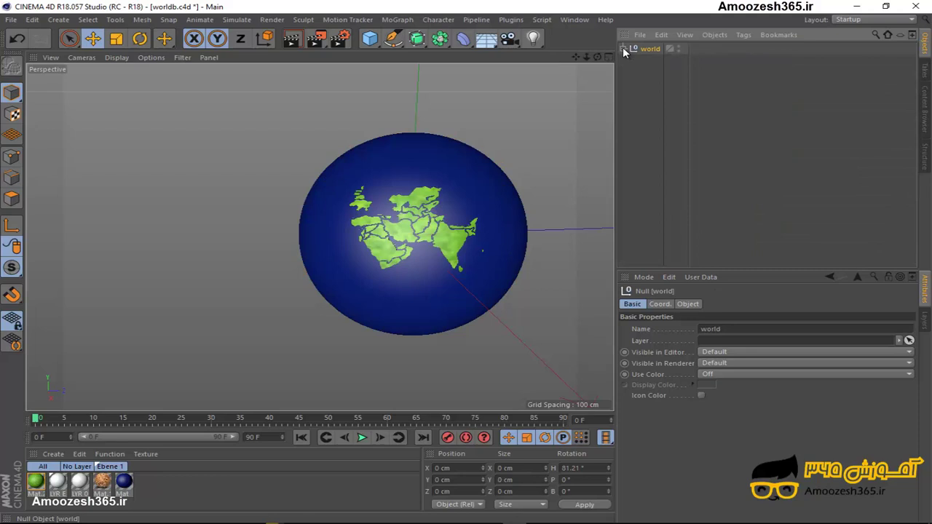